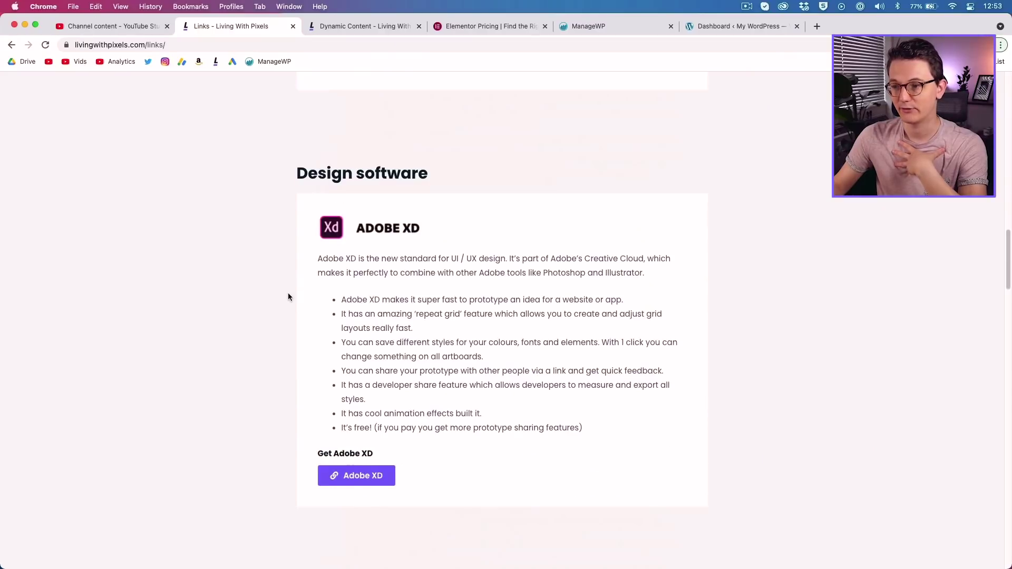
scroll(288, 297, down, 6)
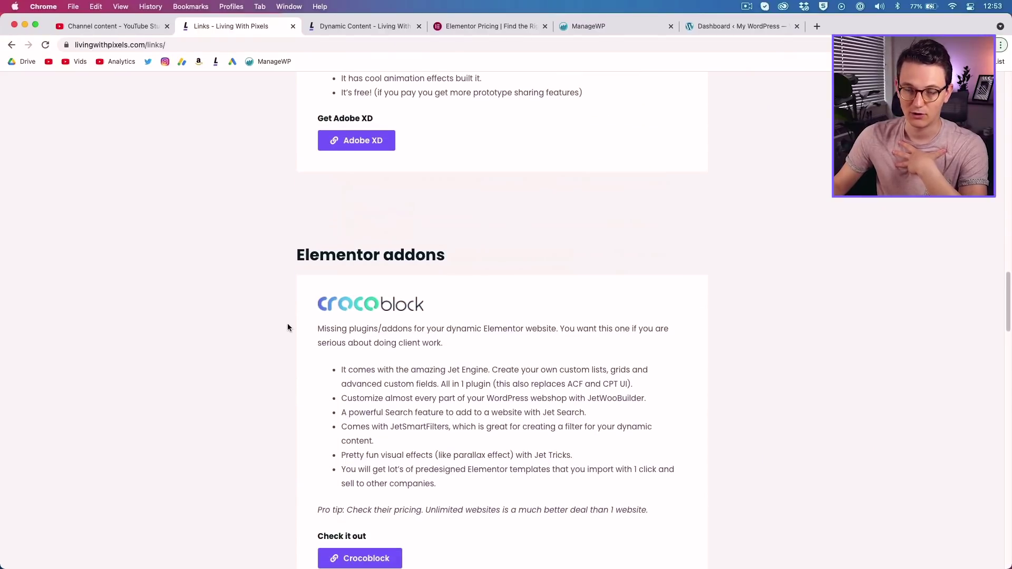
Scroll the links page down and back up to the WordPress pagebuilders card recommending Elementor.
scroll(316, 365, up, 10)
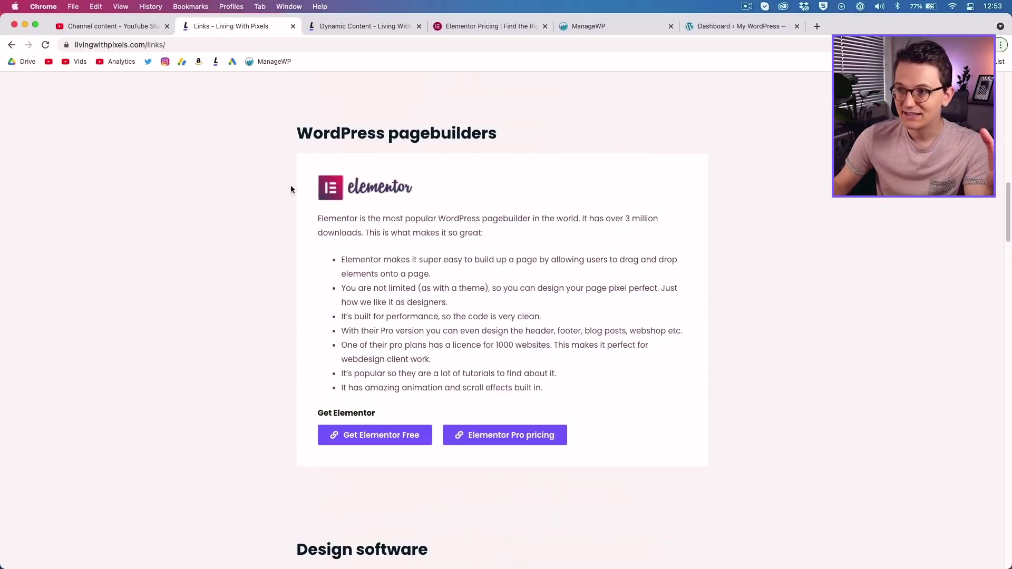
Switch to the Dynamic Content playlist page and scroll through its videos.
click(351, 27)
scroll(379, 303, down, 2)
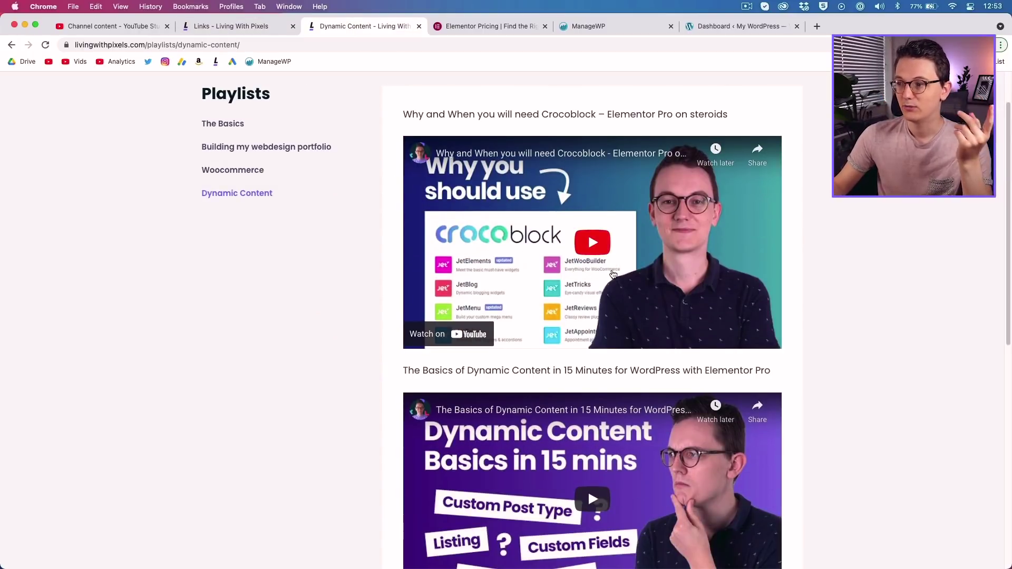
scroll(790, 241, up, 1)
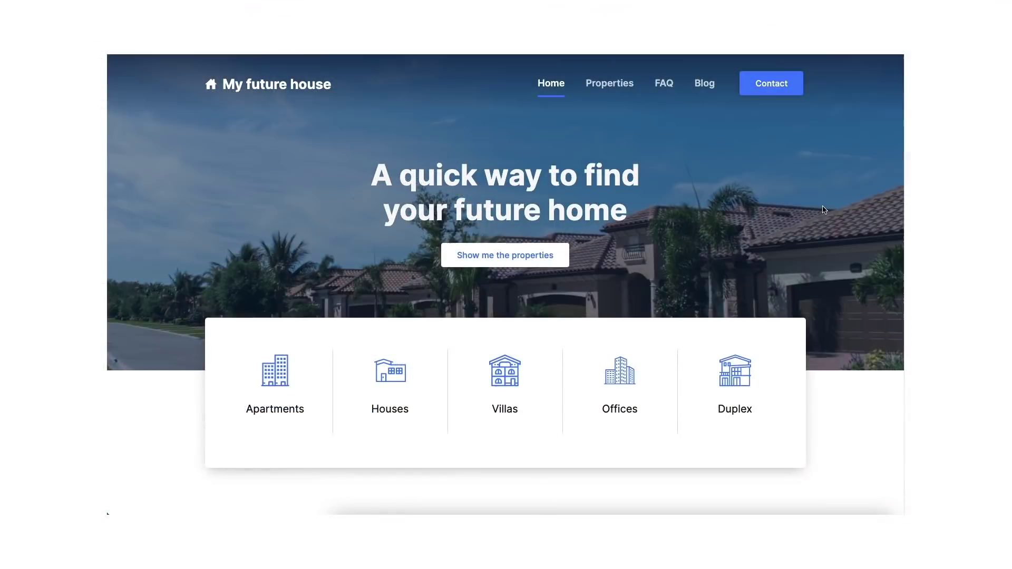
Scroll the real-estate demo down past property types, process steps and listing cards to testimonials.
scroll(822, 210, down, 5)
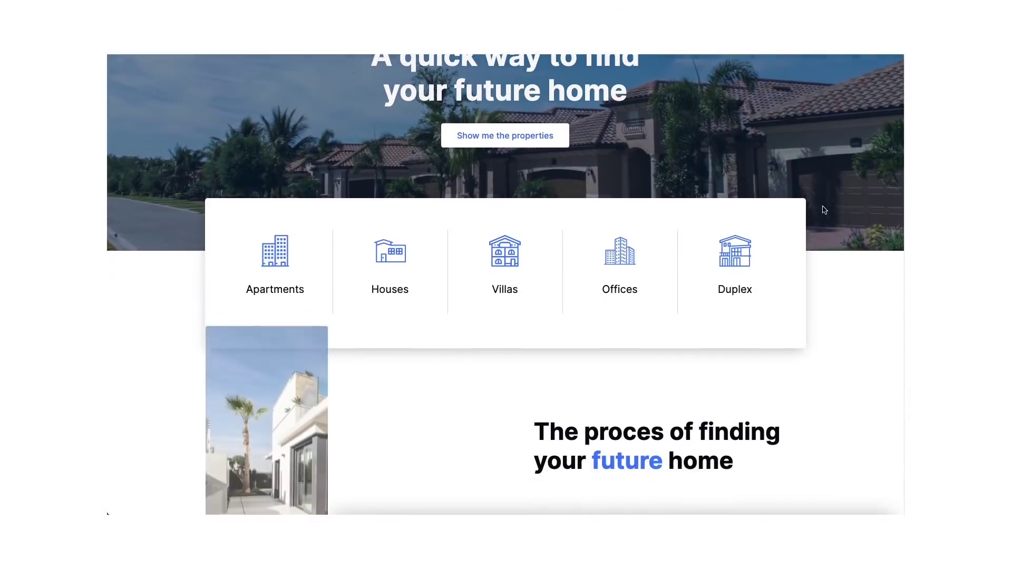
scroll(824, 209, down, 7)
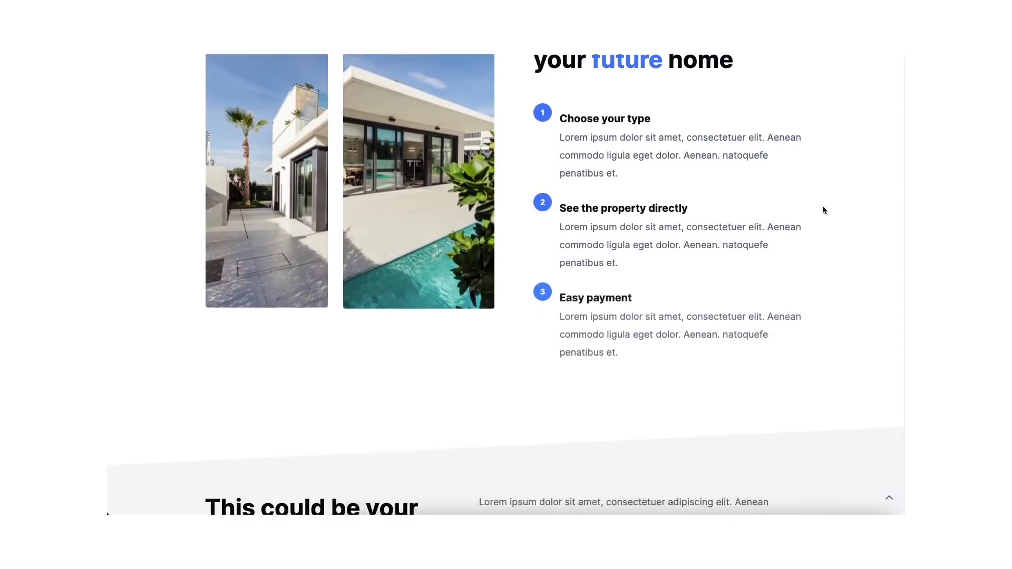
scroll(824, 210, down, 7)
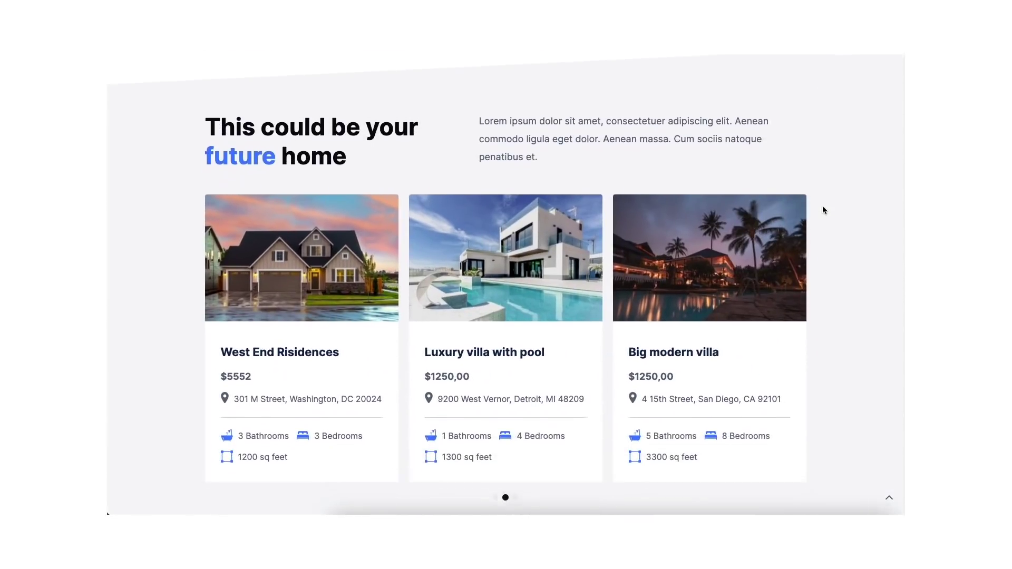
scroll(824, 209, down, 3)
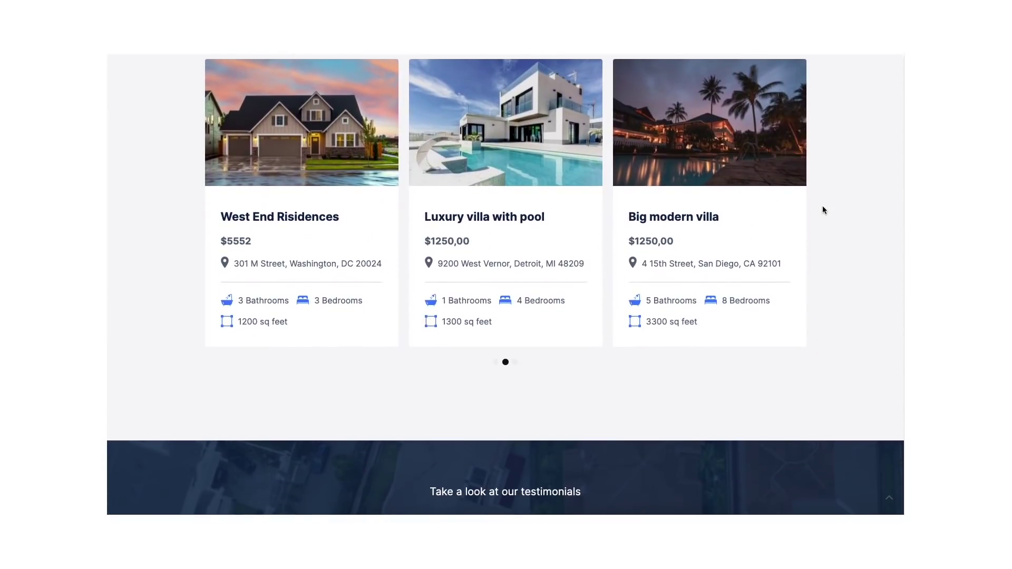
scroll(824, 209, down, 7)
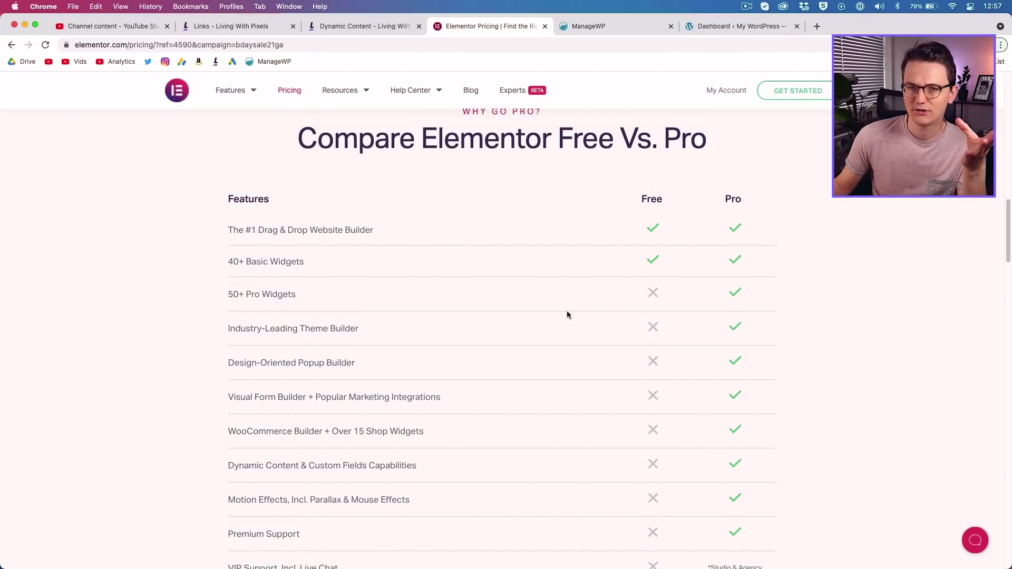
Scroll through the Compare Elementor Free Vs. Pro feature table.
scroll(558, 312, down, 1)
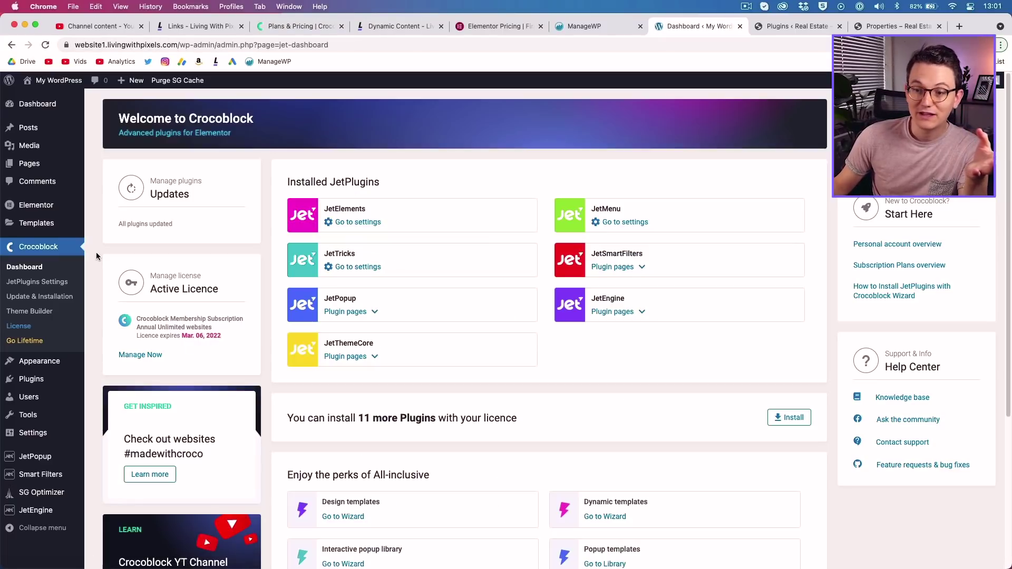
On the Crocoblock dashboard, highlight the installed JetElements and JetPopup plugins.
click(45, 314)
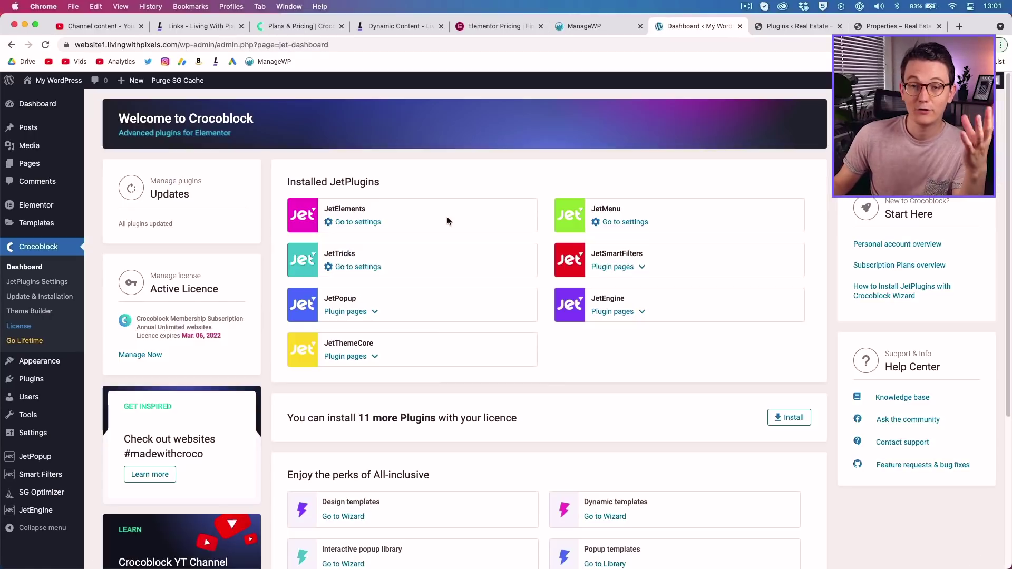
drag(327, 209, 341, 208)
click(373, 207)
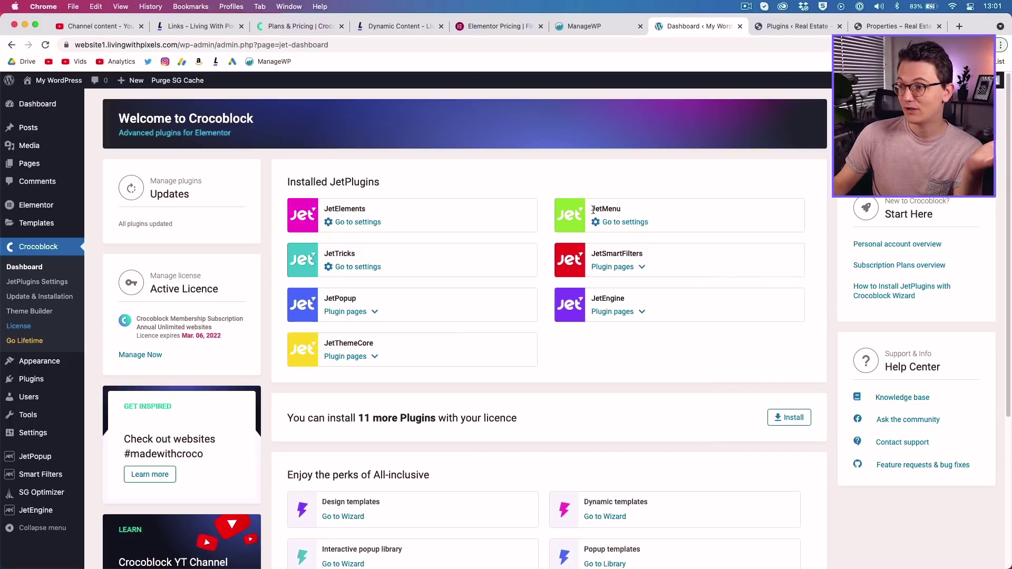
drag(328, 299, 357, 299)
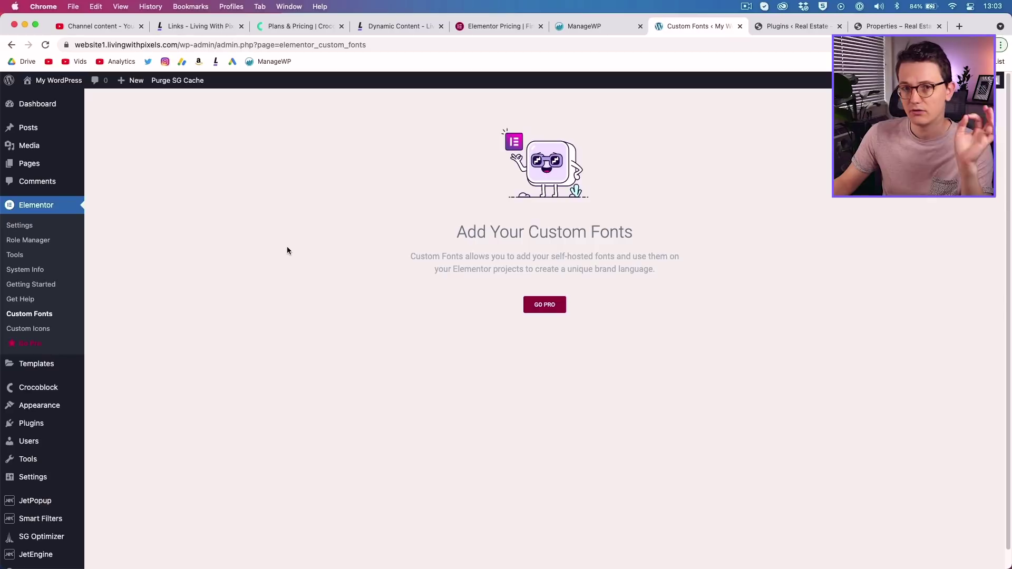
Expand the Editor role in Role Manager and highlight the content-only access Pro note.
click(51, 241)
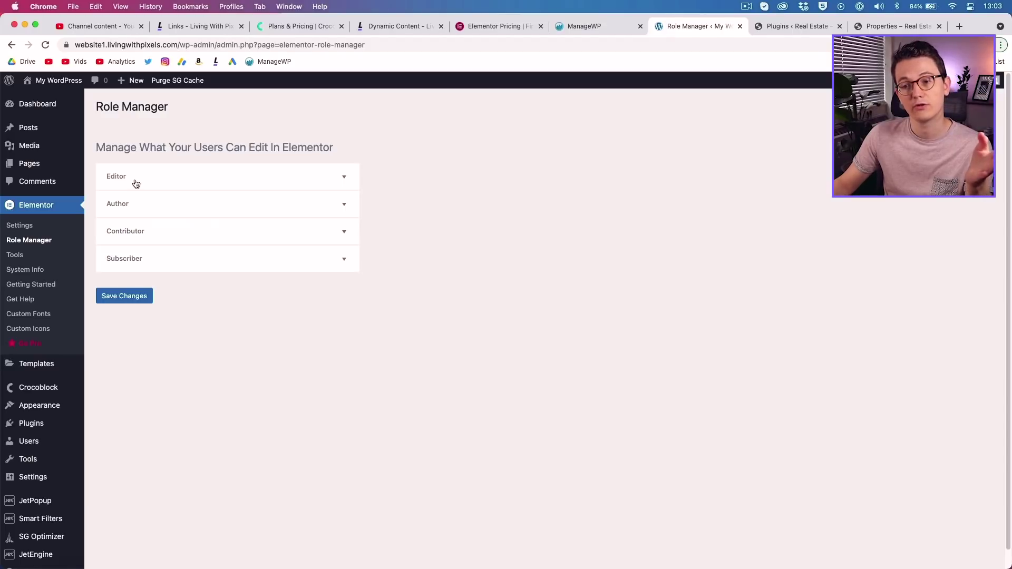
click(137, 183)
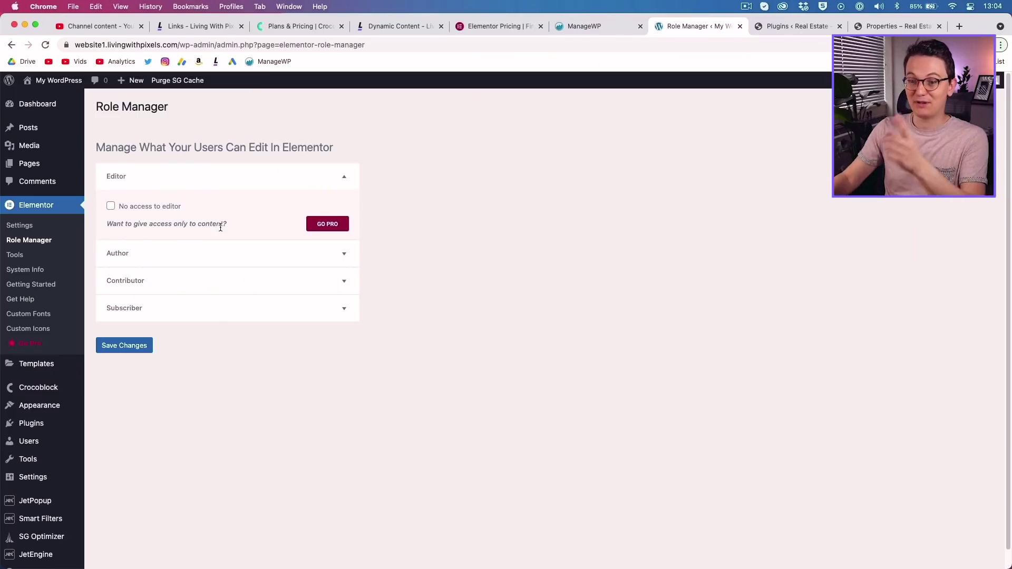
drag(221, 227, 163, 227)
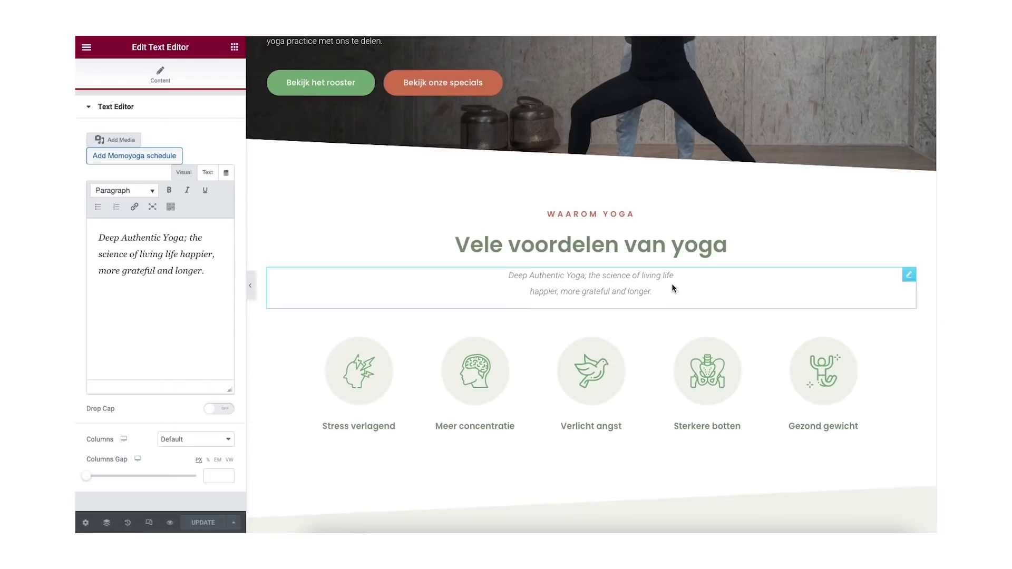
Select the WAAROM YOGA button, page settings, Deep Authentic Yoga text, heading and Meer concentratie icon box.
click(659, 220)
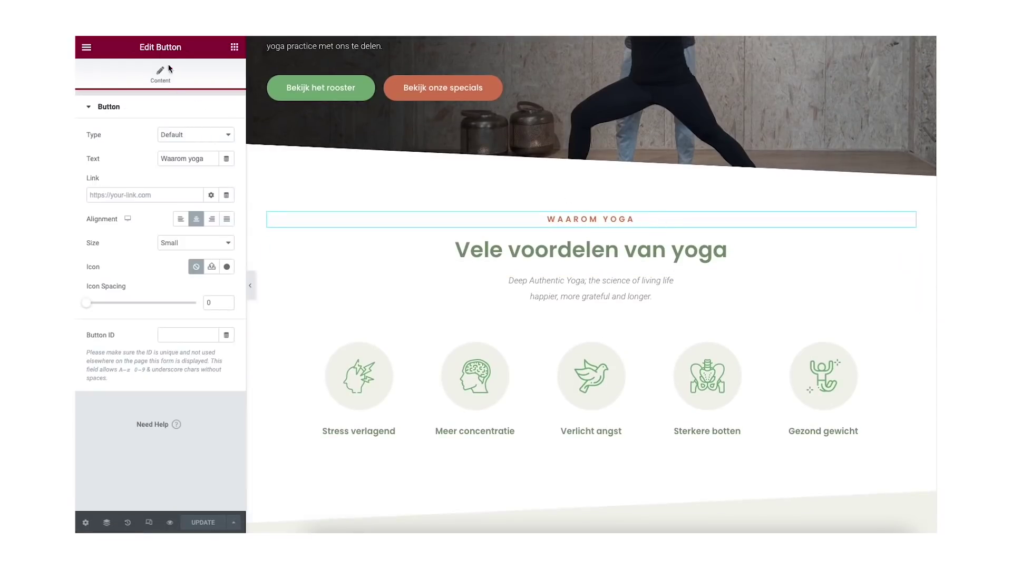
click(235, 48)
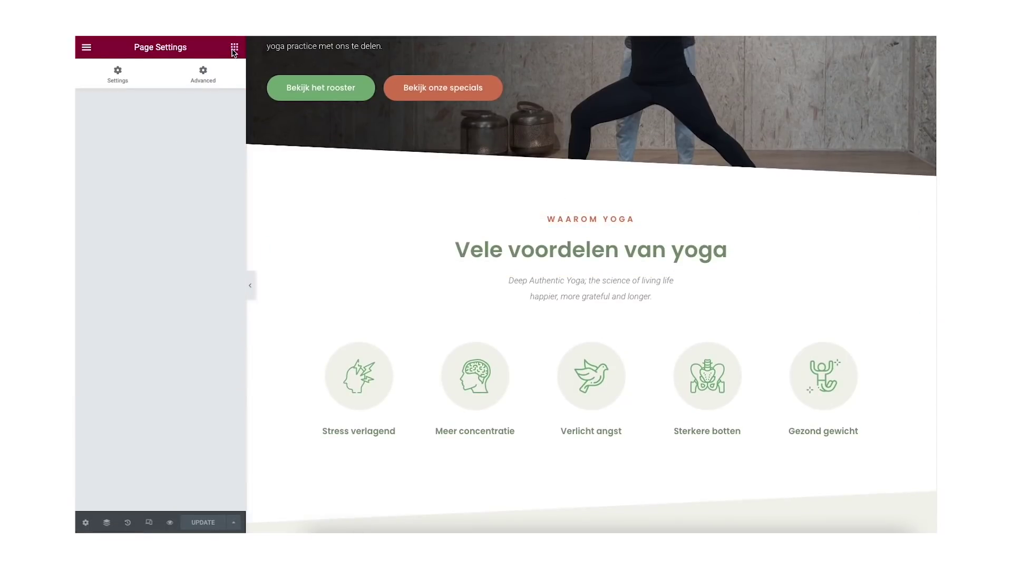
click(560, 285)
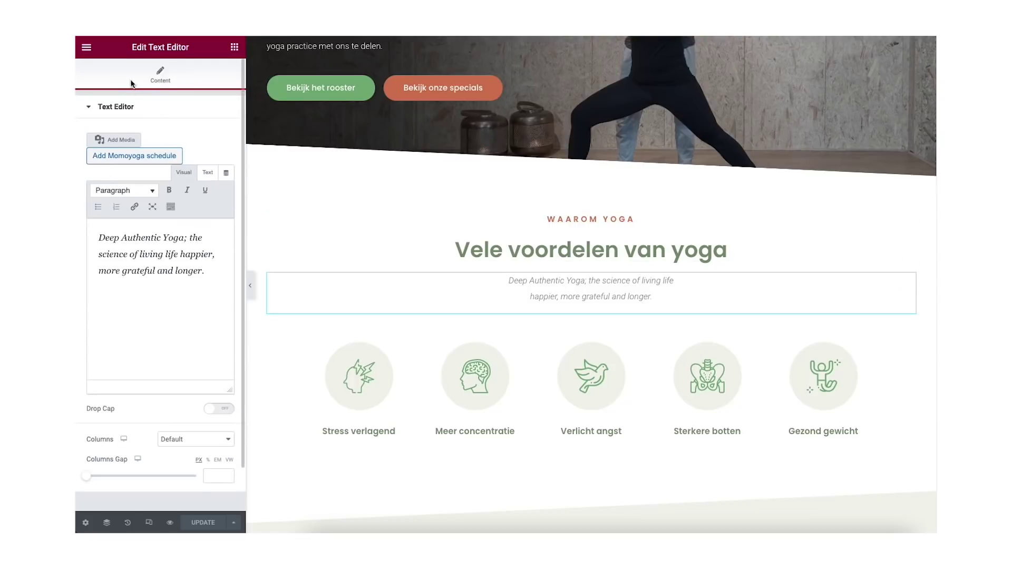
click(561, 250)
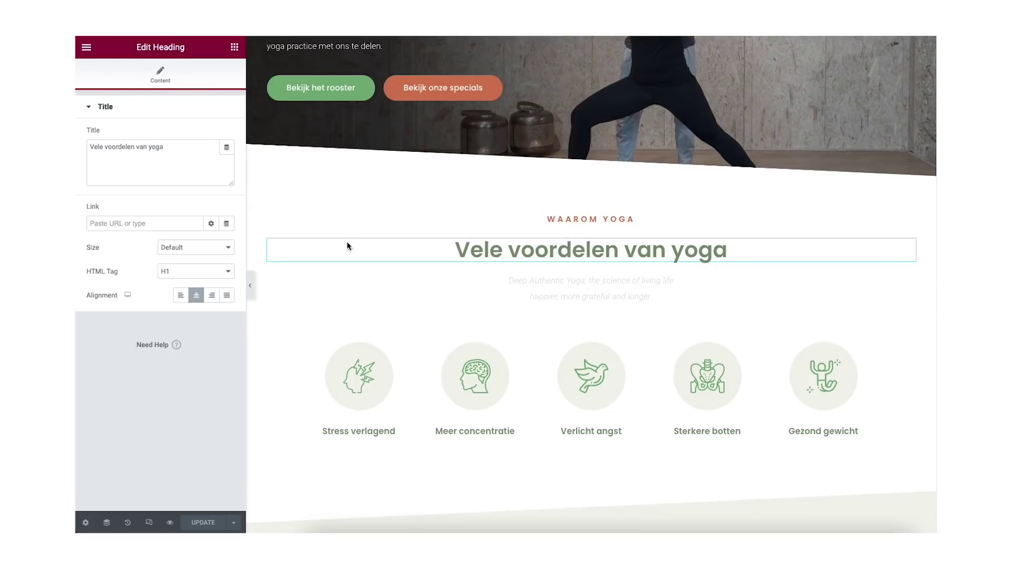
click(508, 381)
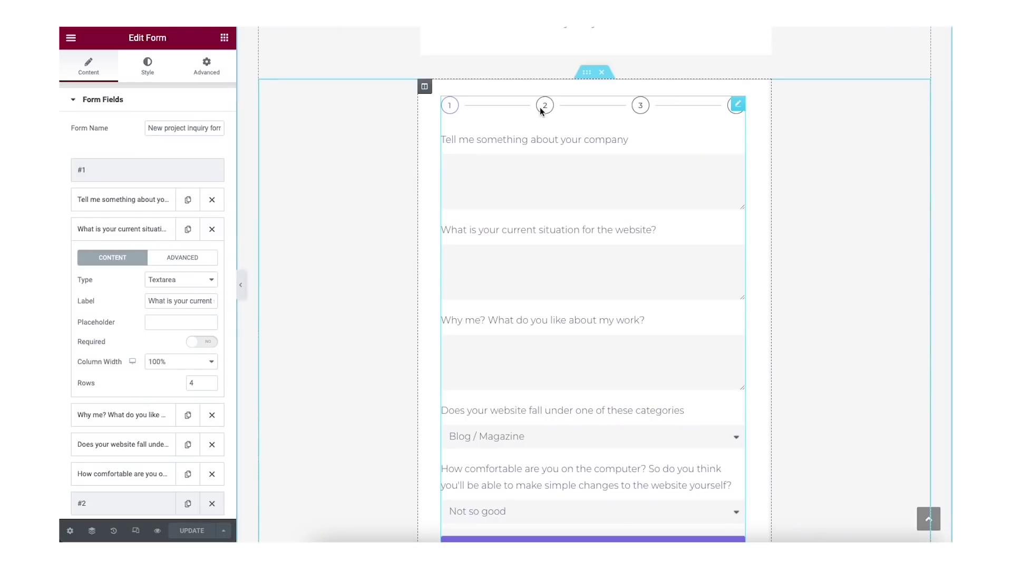
Scroll the inquiry form preview and advance it to its second step.
scroll(546, 339, down, 5)
scroll(564, 396, up, 4)
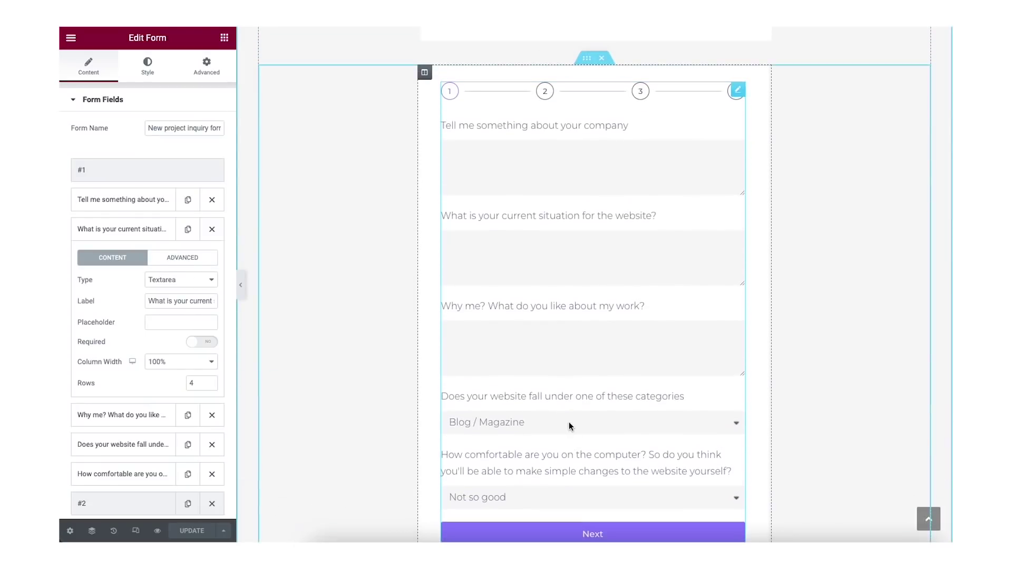
scroll(575, 448, down, 1)
click(580, 471)
scroll(560, 429, up, 2)
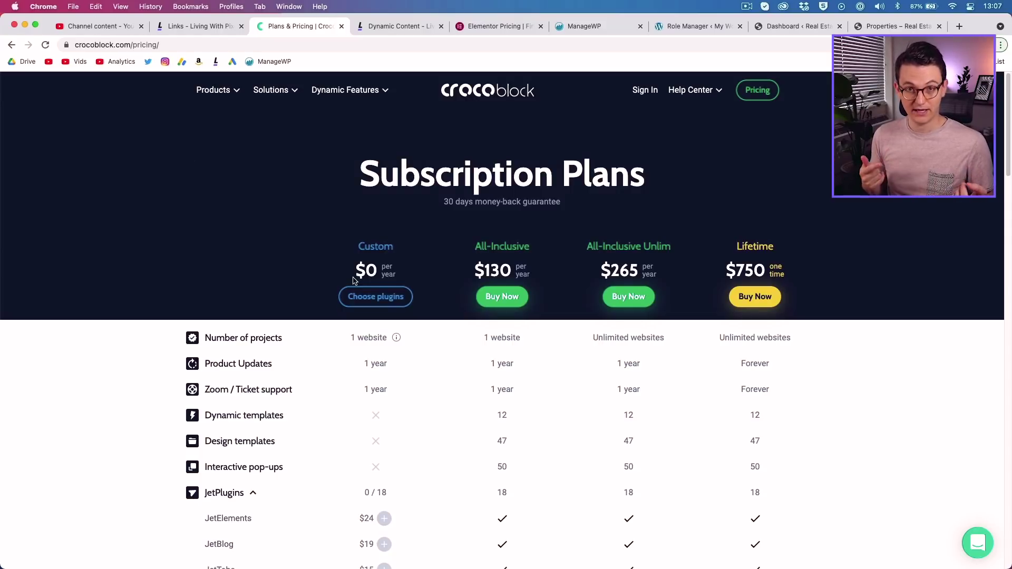
Show the Products mega menu, highlight the must-have widgets tagline, then open JetEngine.
mouse_move(220, 102)
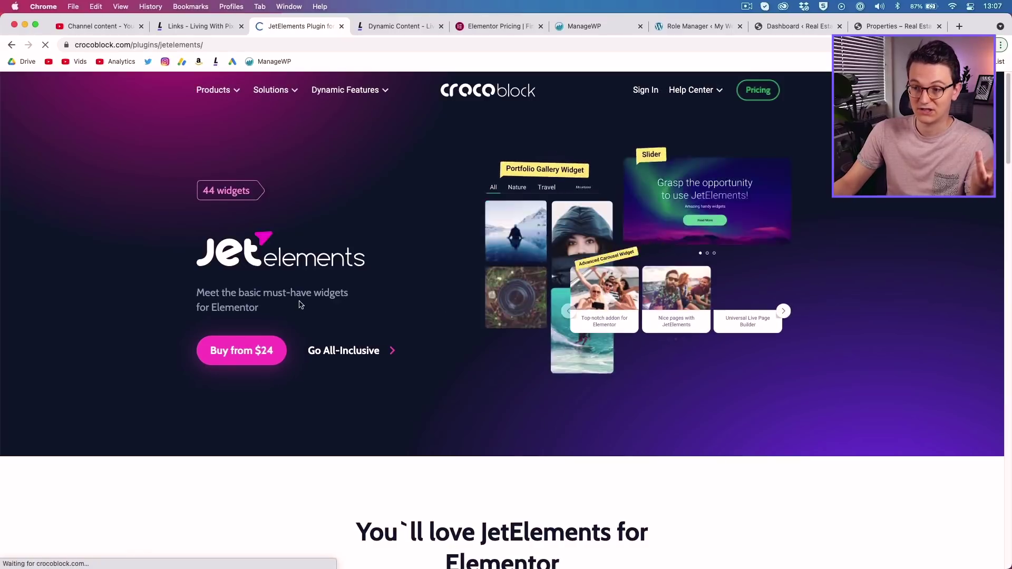
drag(264, 293, 313, 294)
click(313, 294)
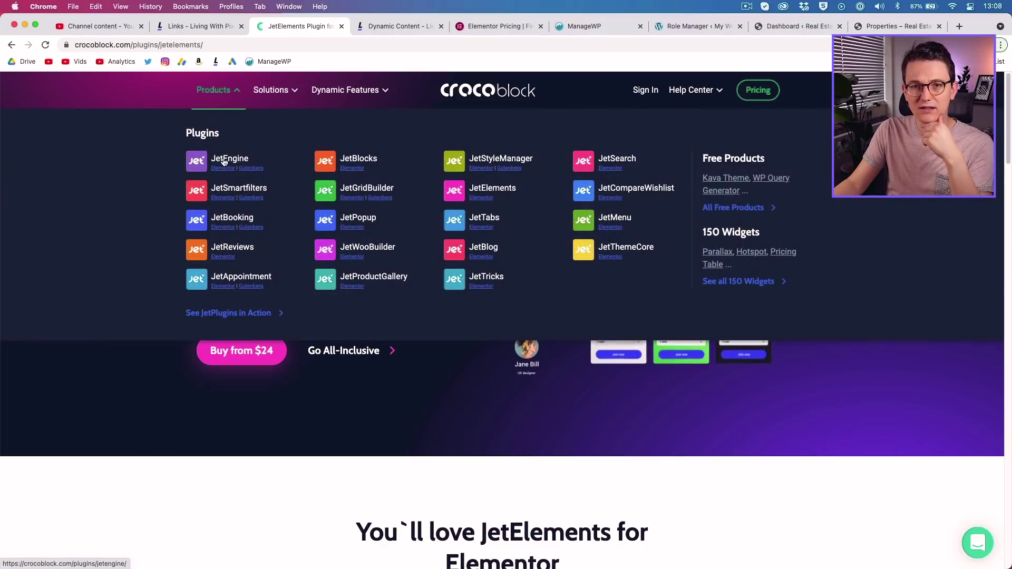
click(223, 162)
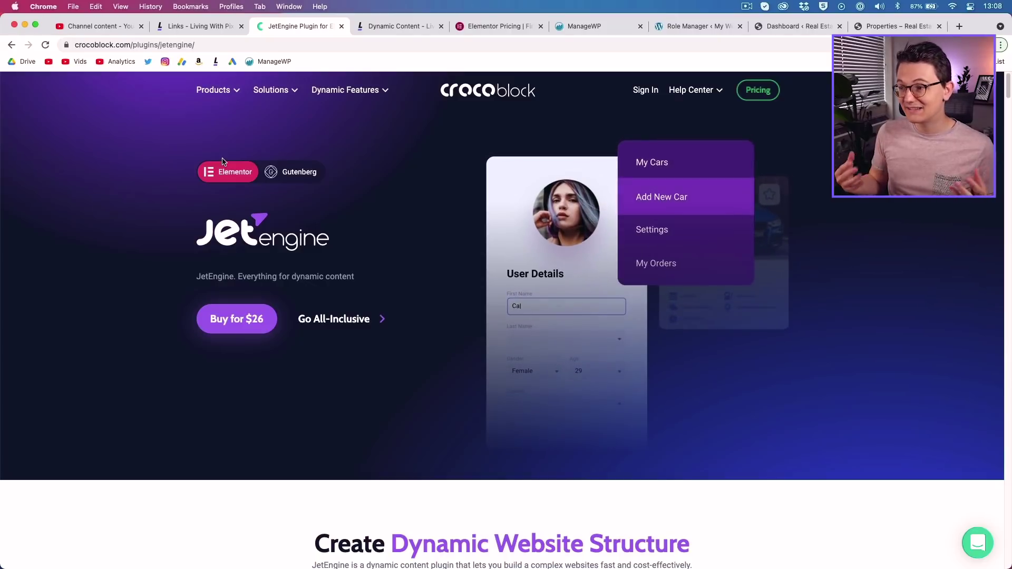
Scroll to JetEngine's feature cards, compare with the real estate properties demo, and return.
scroll(450, 276, down, 7)
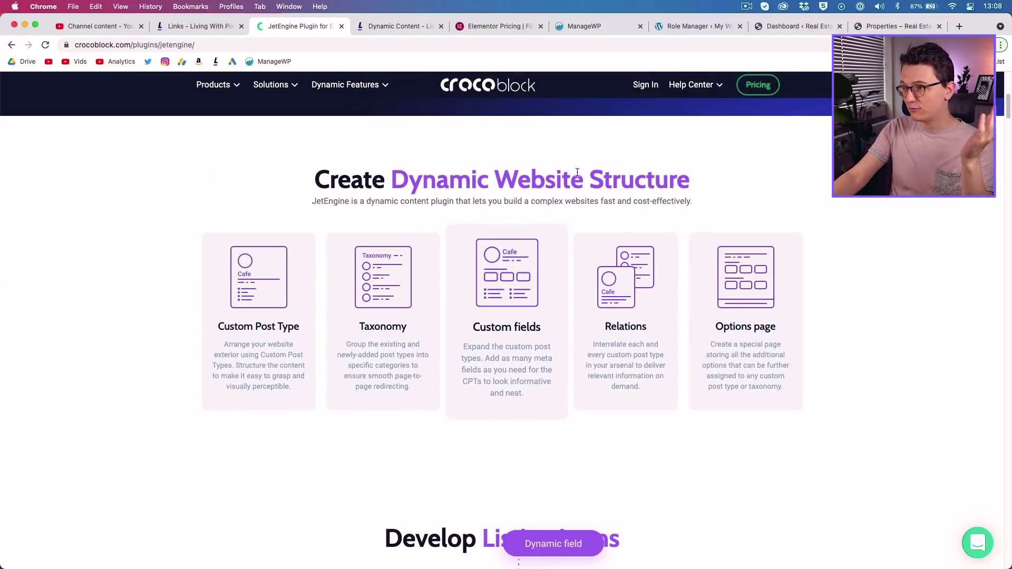
click(896, 25)
scroll(567, 365, up, 5)
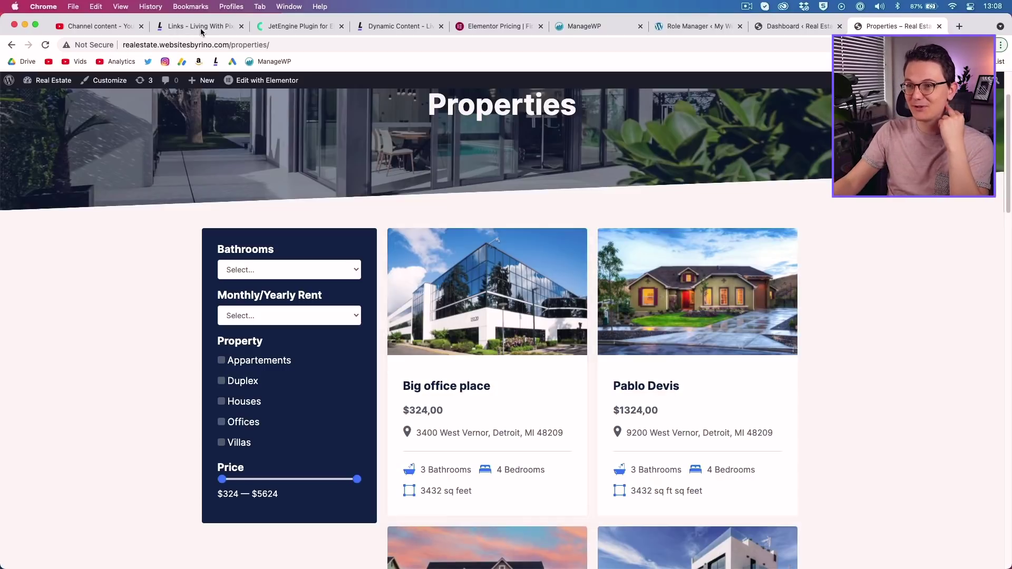
click(295, 26)
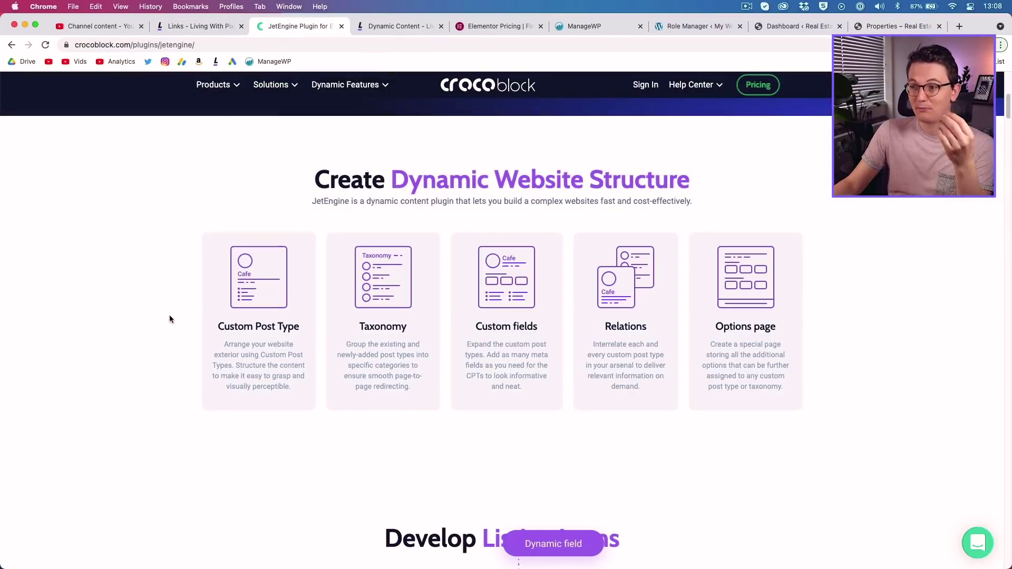
scroll(167, 318, up, 3)
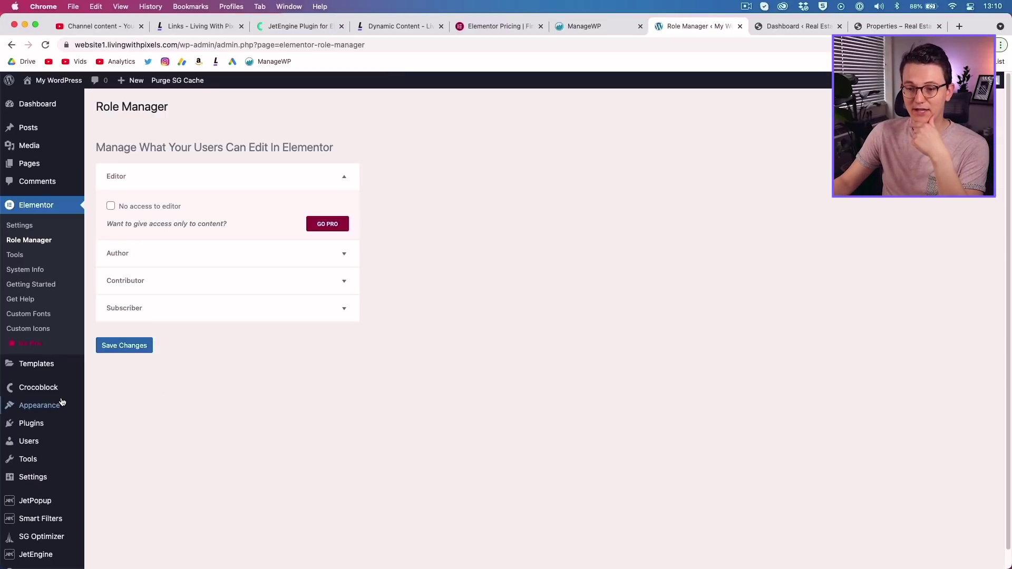
View the Header theme parts (Header croco v1) in Crocoblock's Theme Builder, then return to JetEngine.
mouse_move(58, 396)
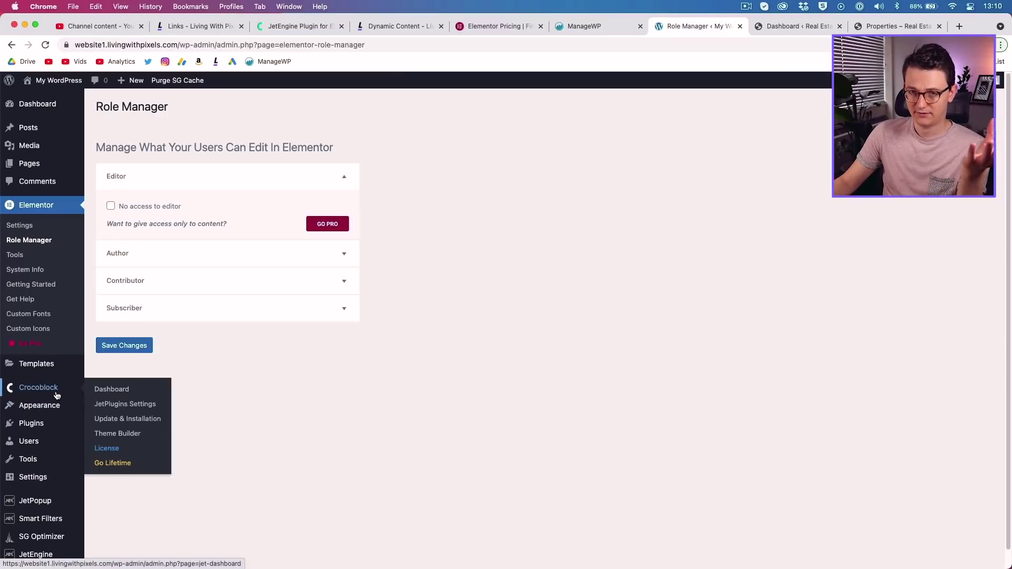
click(130, 435)
click(177, 138)
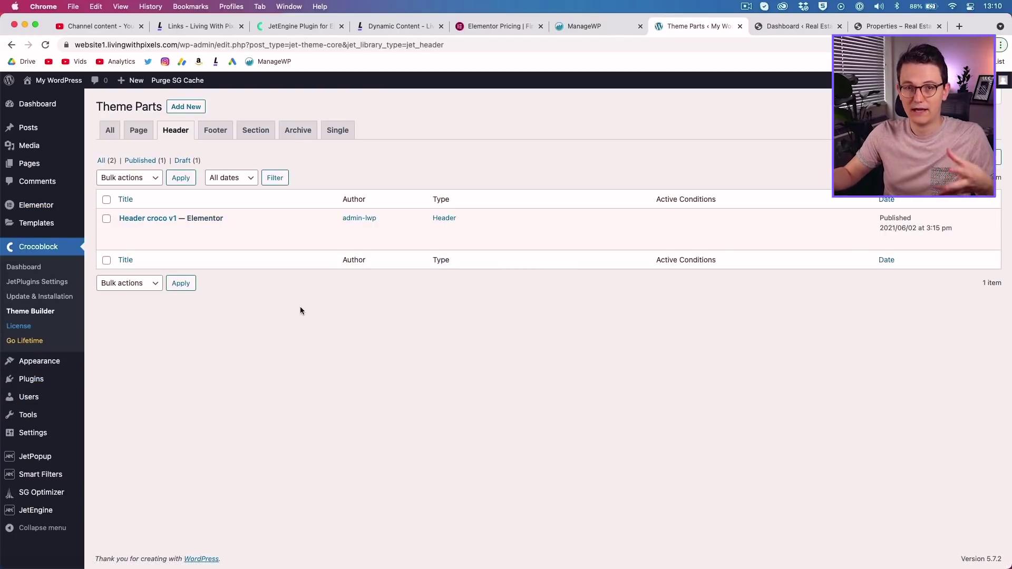
mouse_move(50, 361)
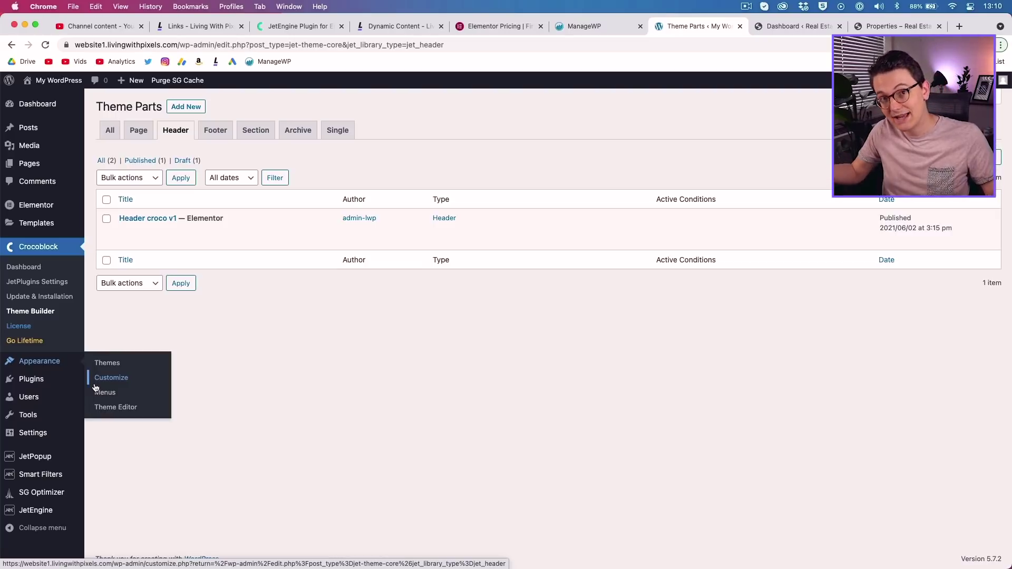
key(super+3)
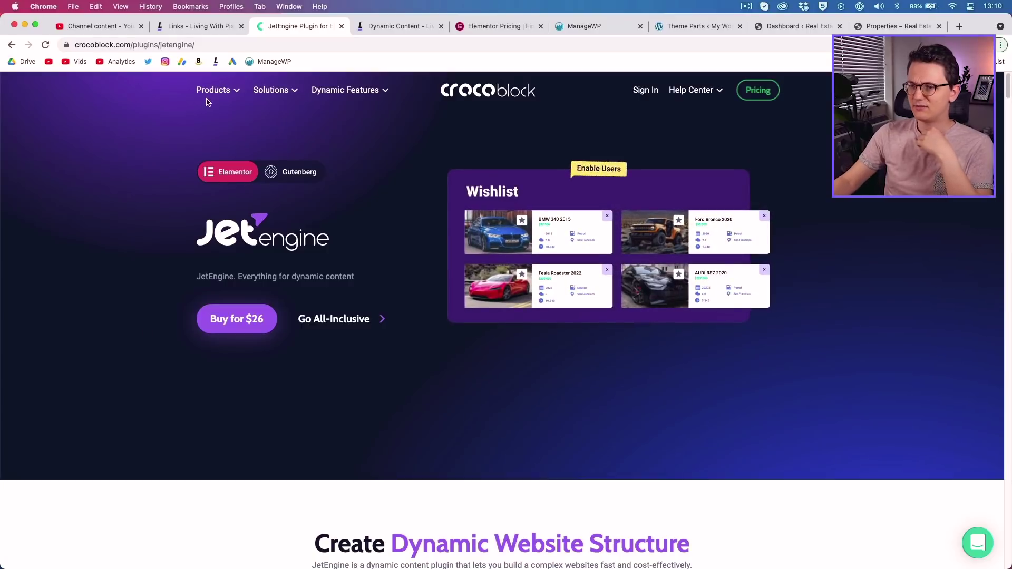
Open the JetBlog plugin page, the blog plugin for Elementor from $19, and scroll through its features.
mouse_move(209, 99)
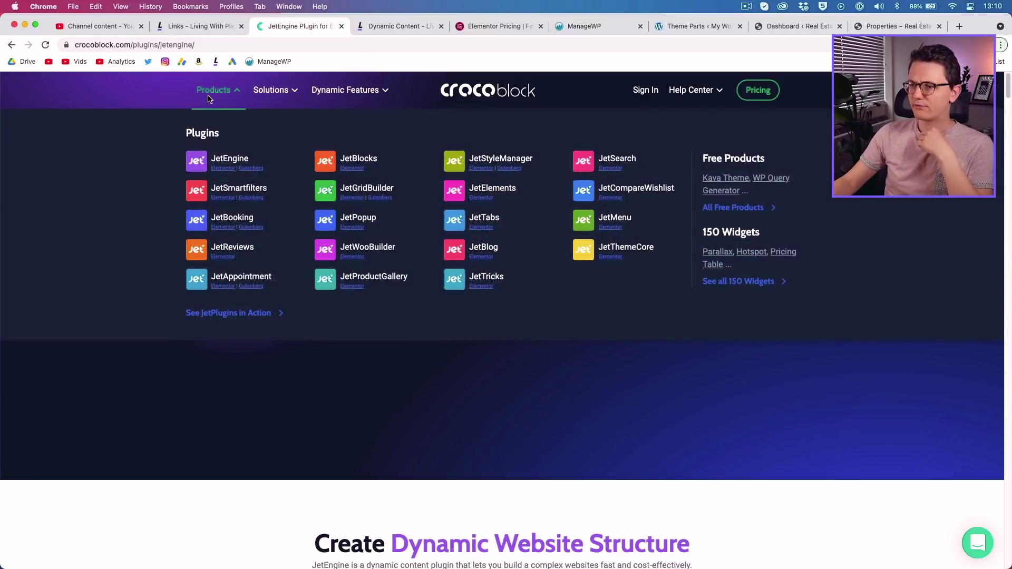
click(452, 250)
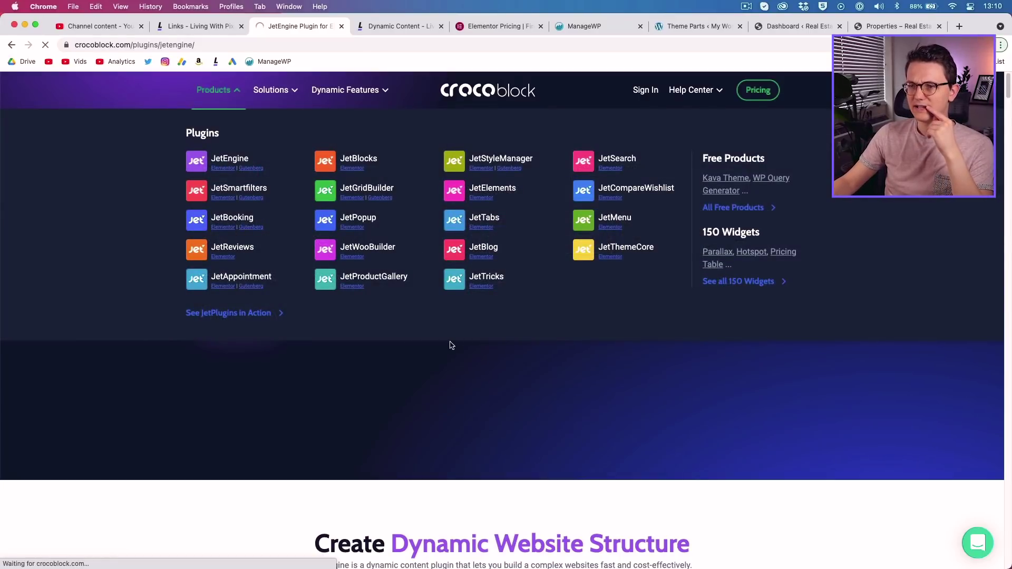
scroll(464, 399, down, 1)
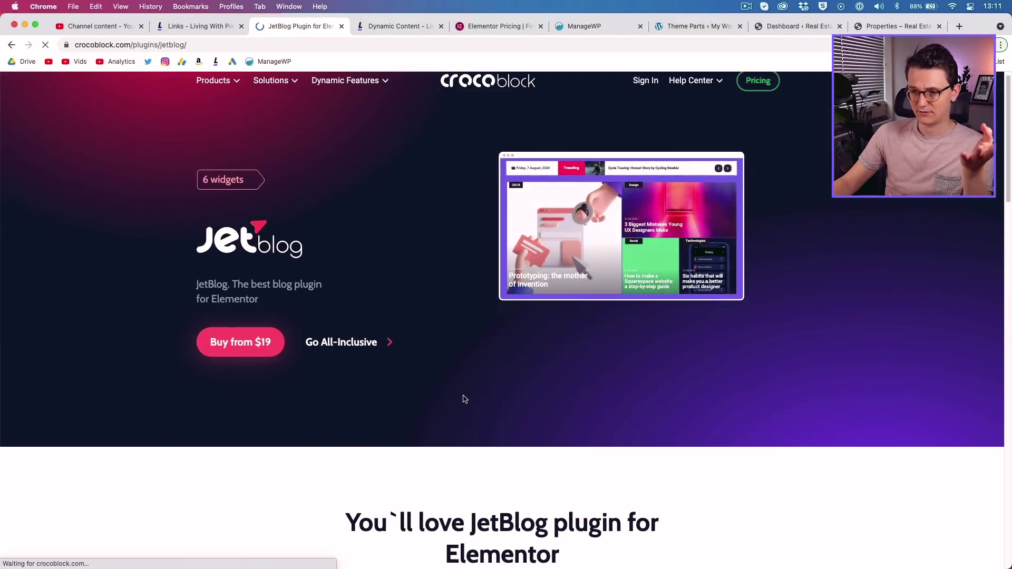
scroll(463, 399, down, 4)
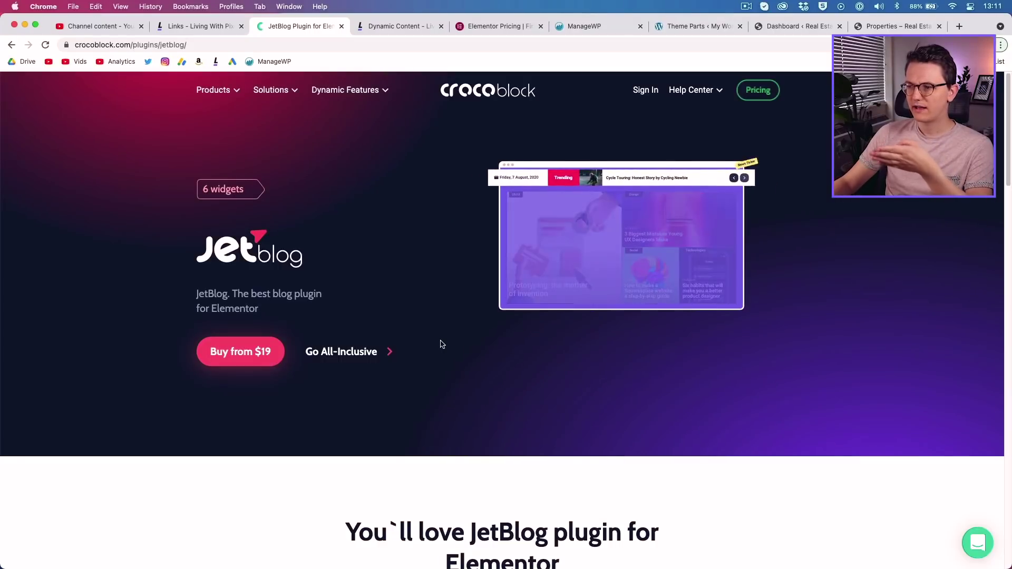
scroll(442, 345, down, 1)
scroll(442, 345, down, 5)
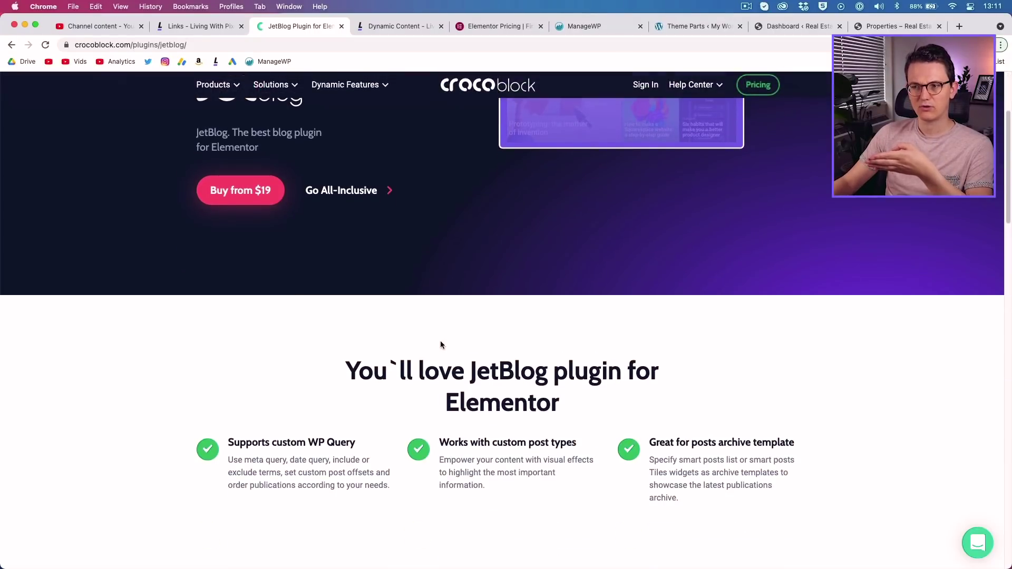
scroll(441, 345, up, 1)
scroll(440, 345, up, 1)
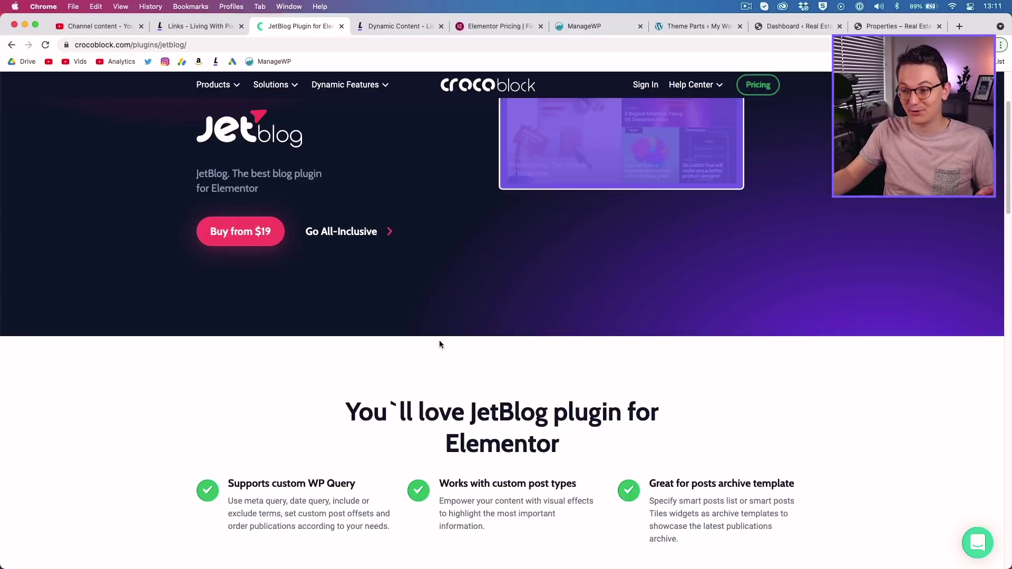
scroll(439, 344, up, 3)
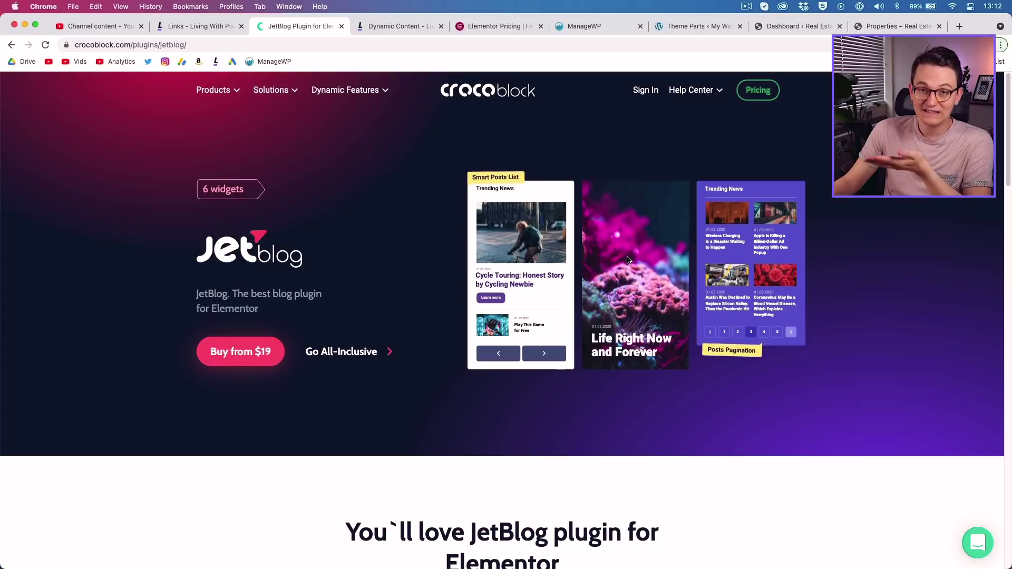
mouse_move(223, 90)
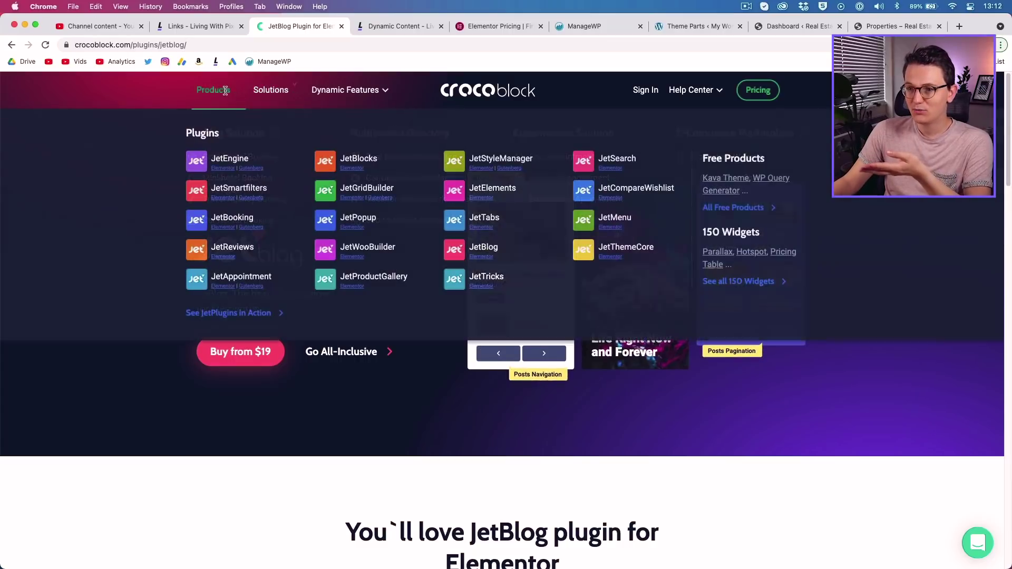
Browse the JetGridBuilder image grid demo, then move on to the JetWooBuilder page.
click(333, 198)
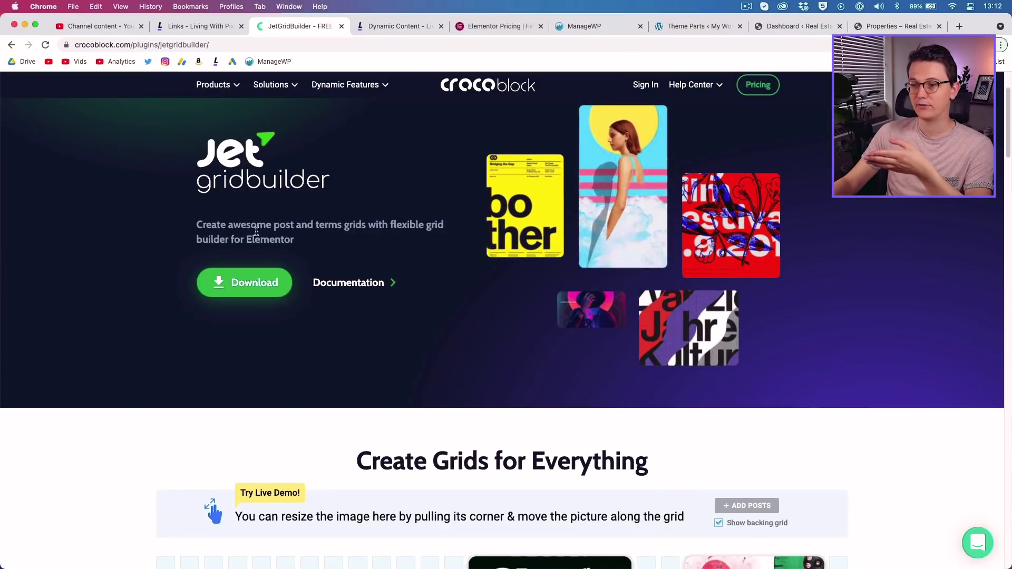
scroll(377, 253, down, 10)
scroll(188, 280, up, 2)
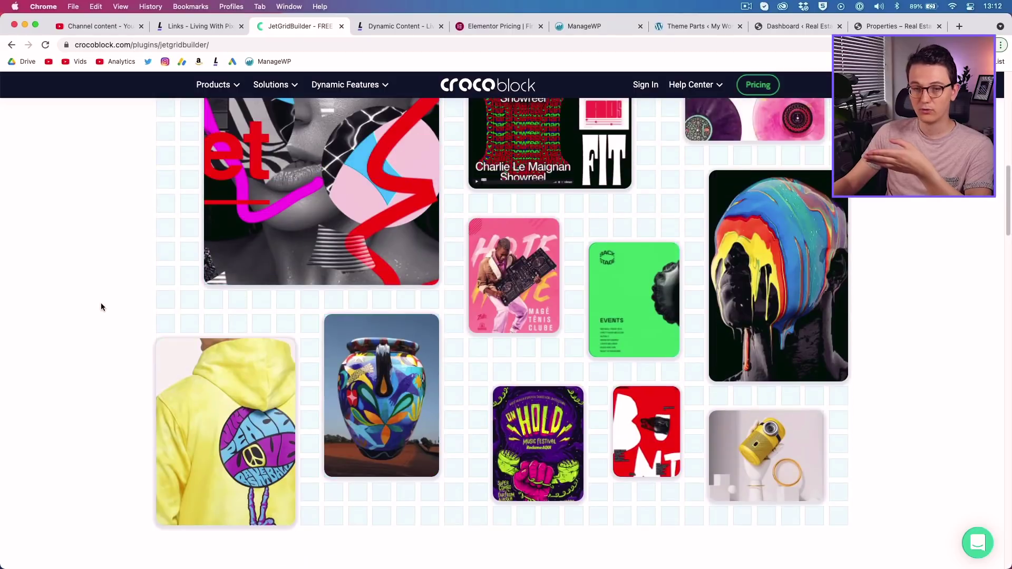
scroll(921, 404, down, 8)
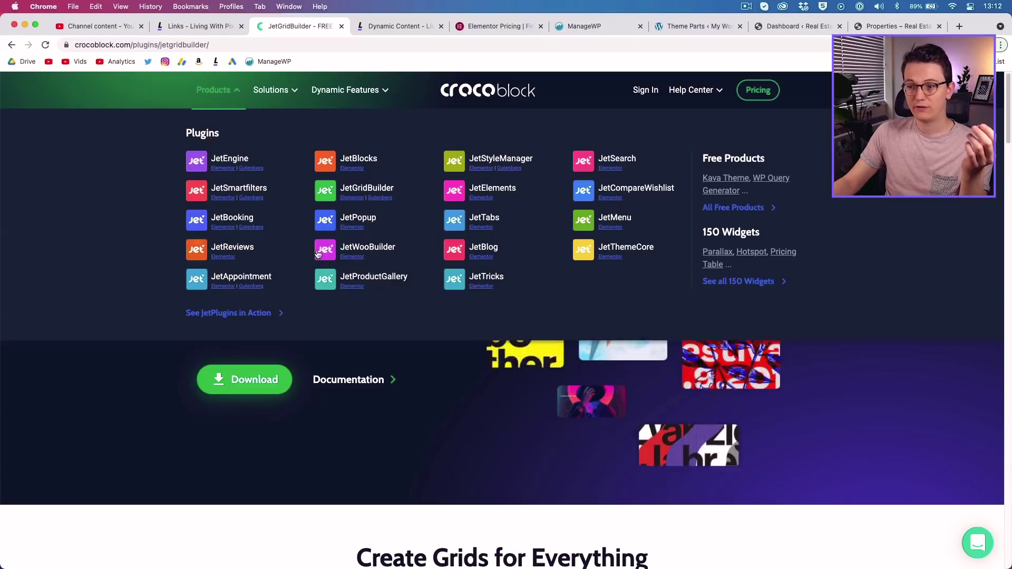
click(213, 90)
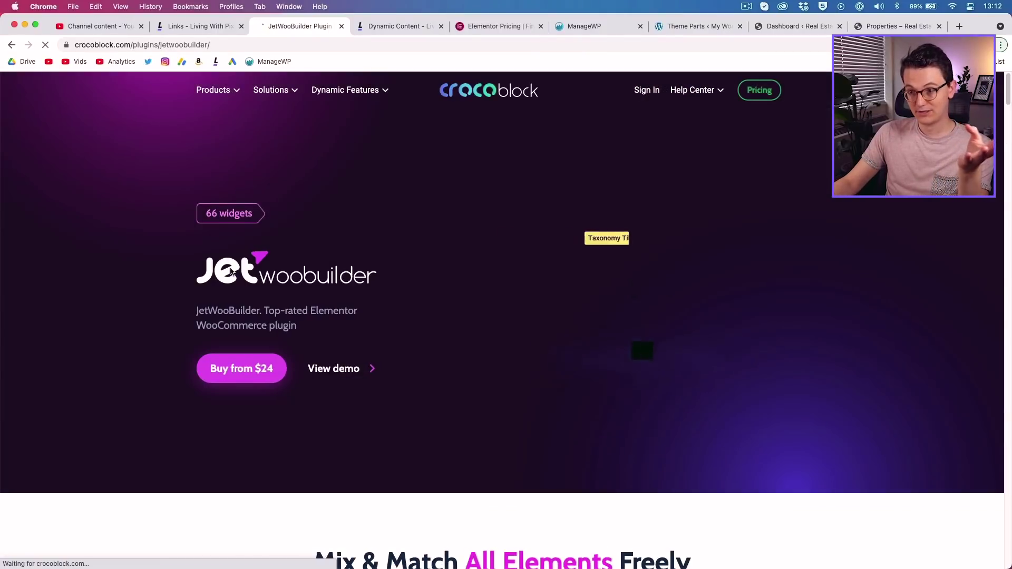
Scroll JetWooBuilder to its single product page template section with 4 gallery layouts.
scroll(131, 280, down, 10)
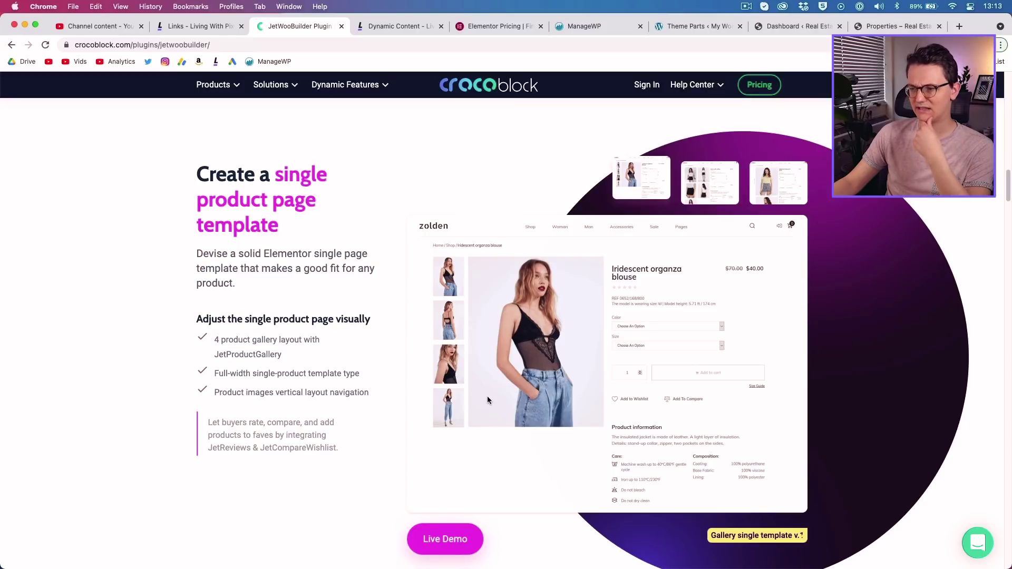
mouse_move(216, 87)
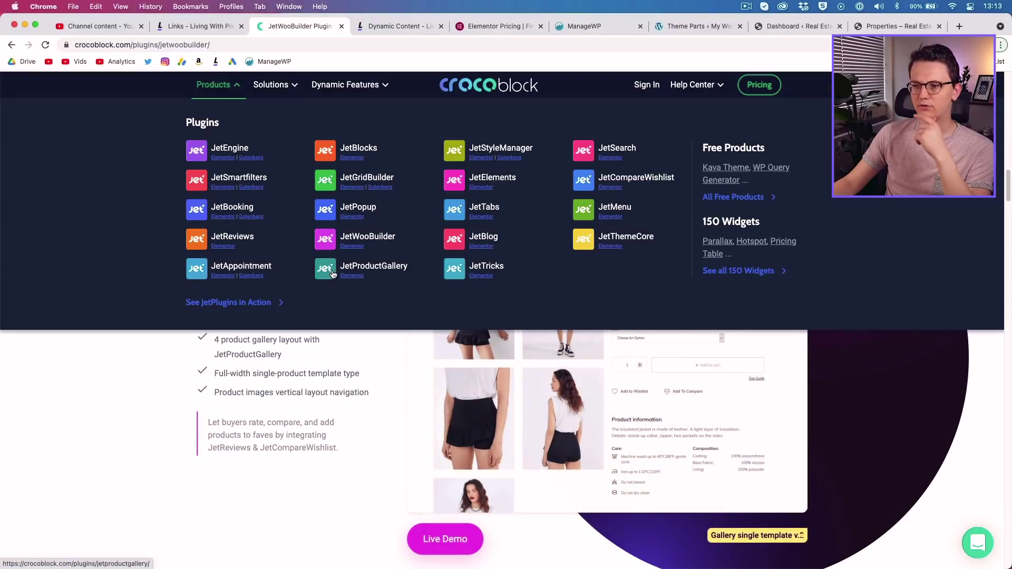
Open JetProductGallery in a new tab to see its WooCommerce gallery demo, then return to WordPress admin.
right_click(331, 274)
click(350, 280)
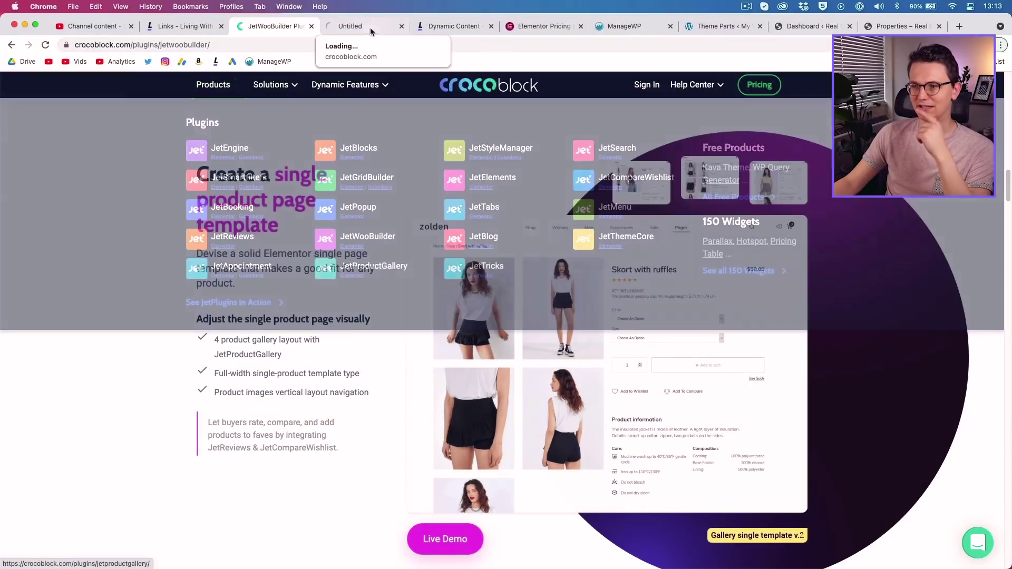
click(368, 28)
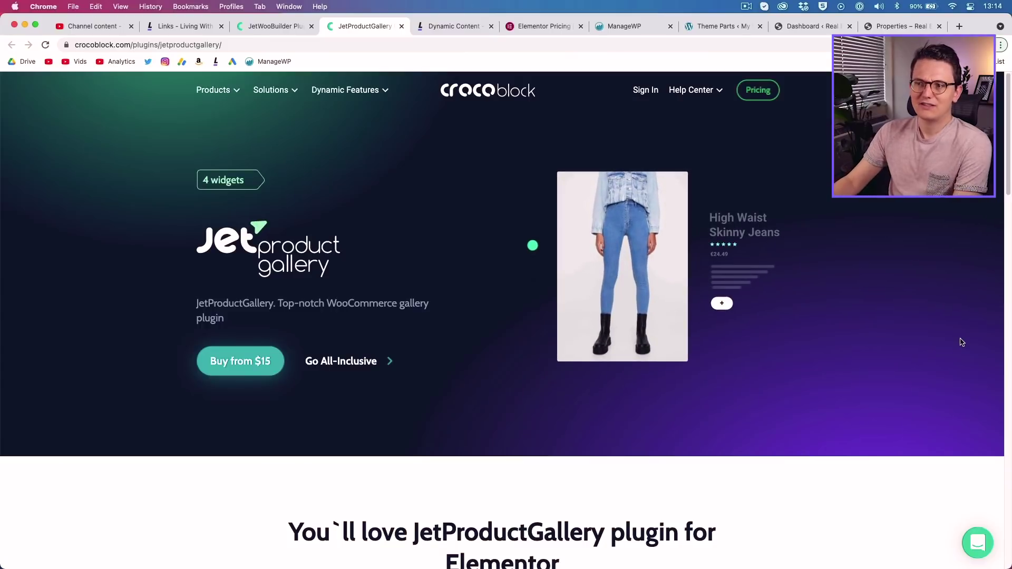
mouse_move(218, 90)
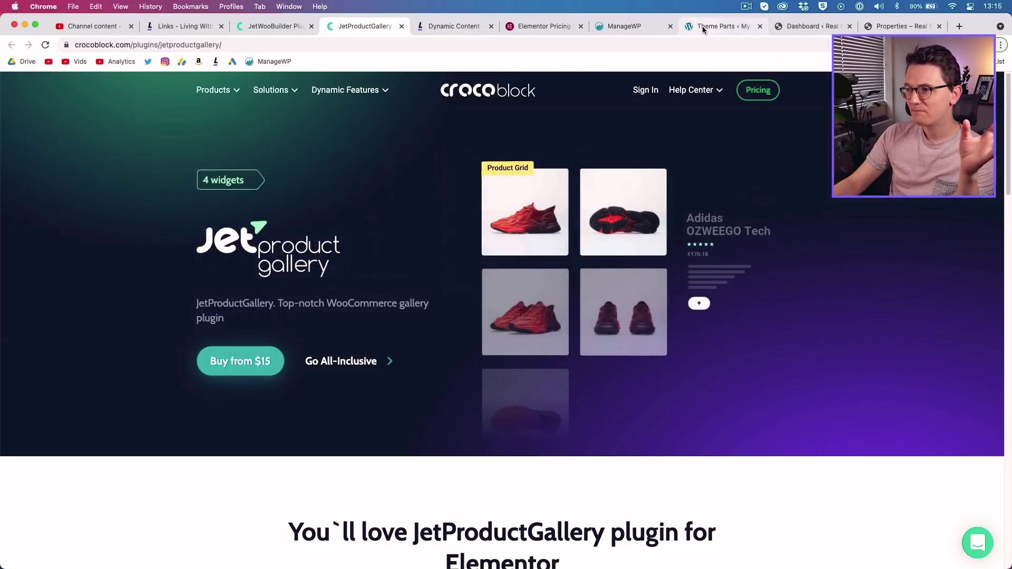
click(702, 27)
Scroll through the JetEngine dashboard's Modules list, with the Forms module switched on.
mouse_move(52, 515)
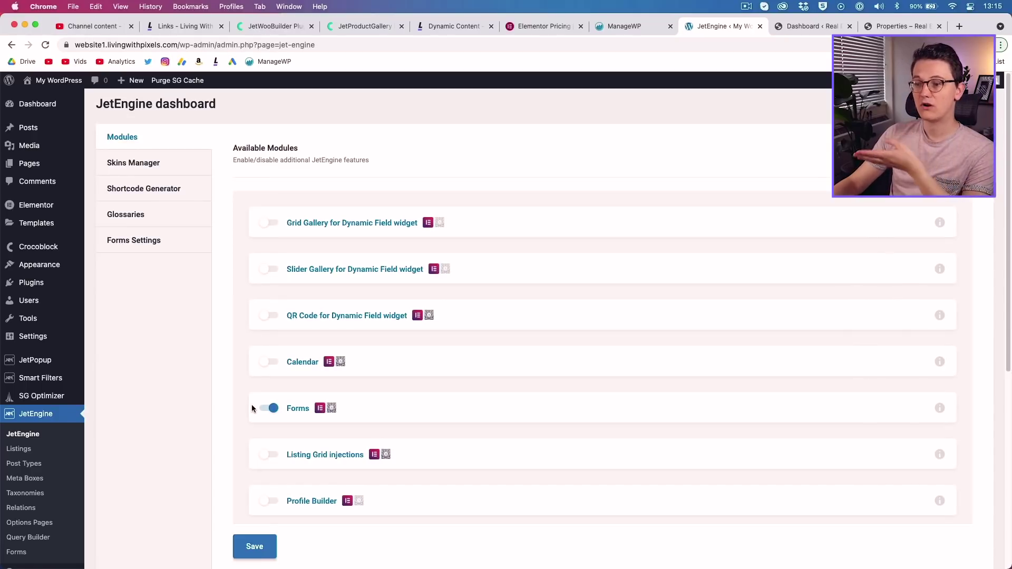
scroll(252, 405, down, 5)
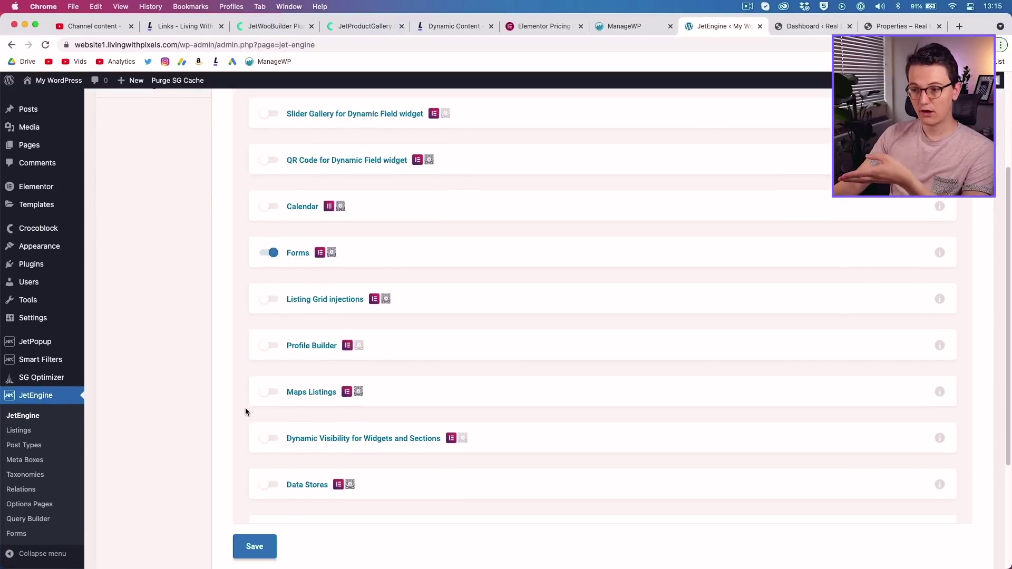
scroll(245, 407, down, 3)
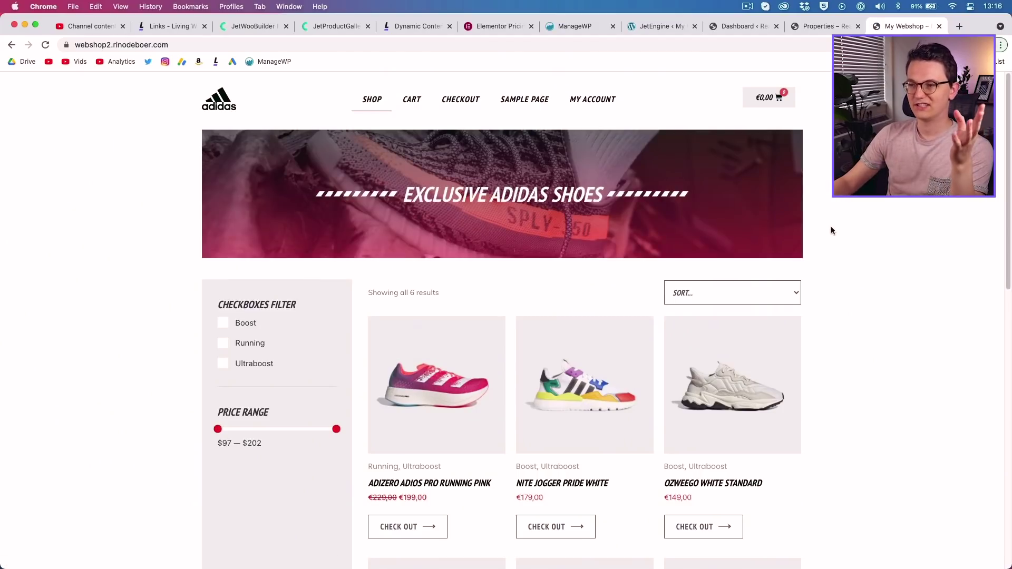
Add the pink Adizero Adios Pro running shoe in size 36 to the cart.
click(449, 368)
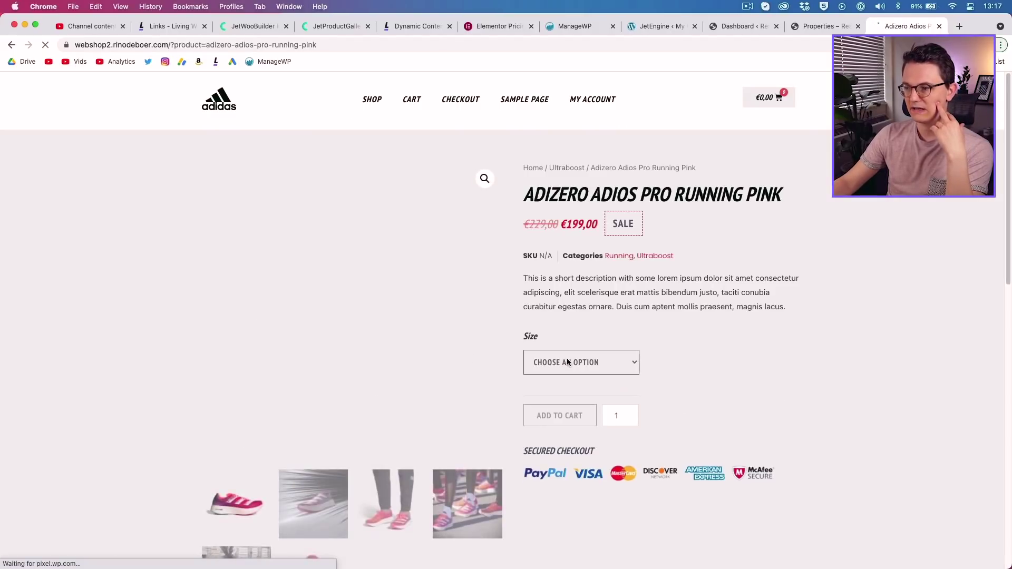
click(567, 362)
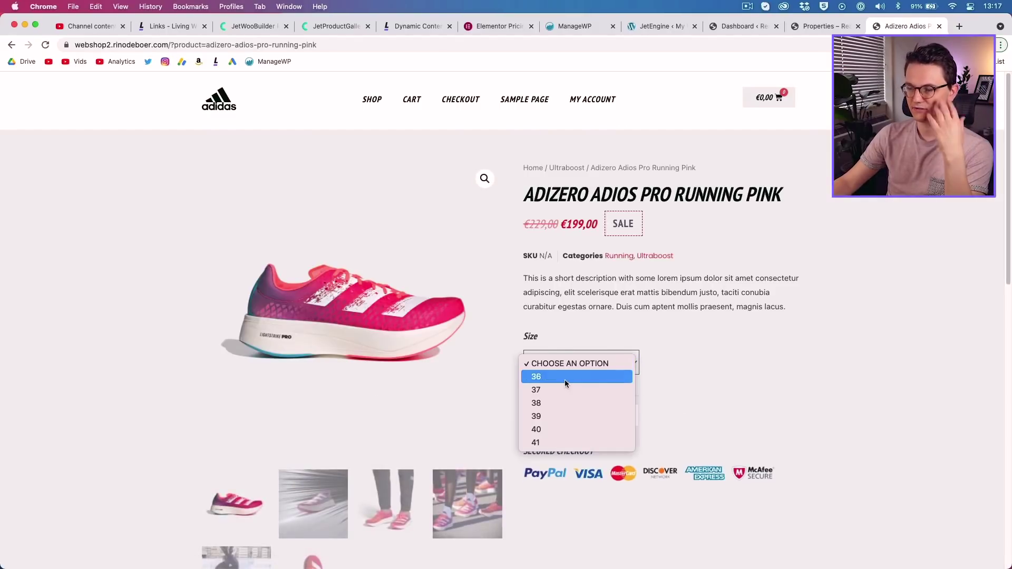
click(565, 379)
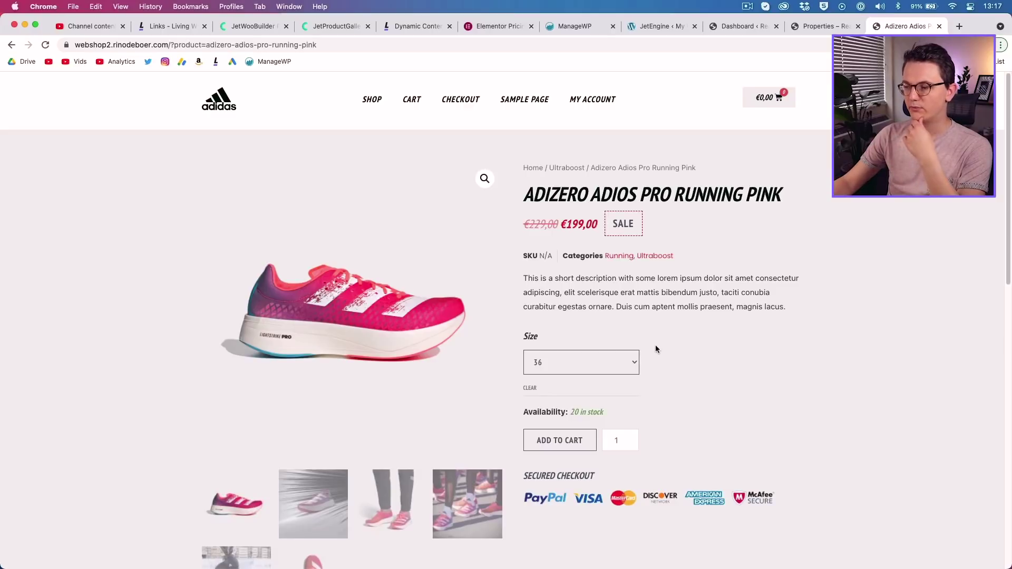
click(548, 448)
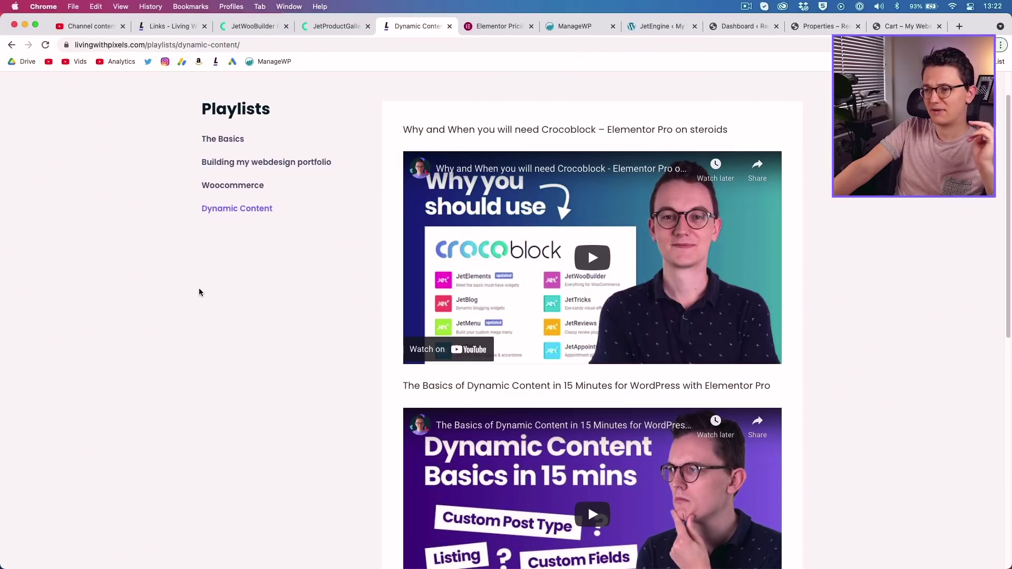
Scroll through the Dynamic Content playlist videos, then go to the Links resources page.
scroll(343, 263, up, 2)
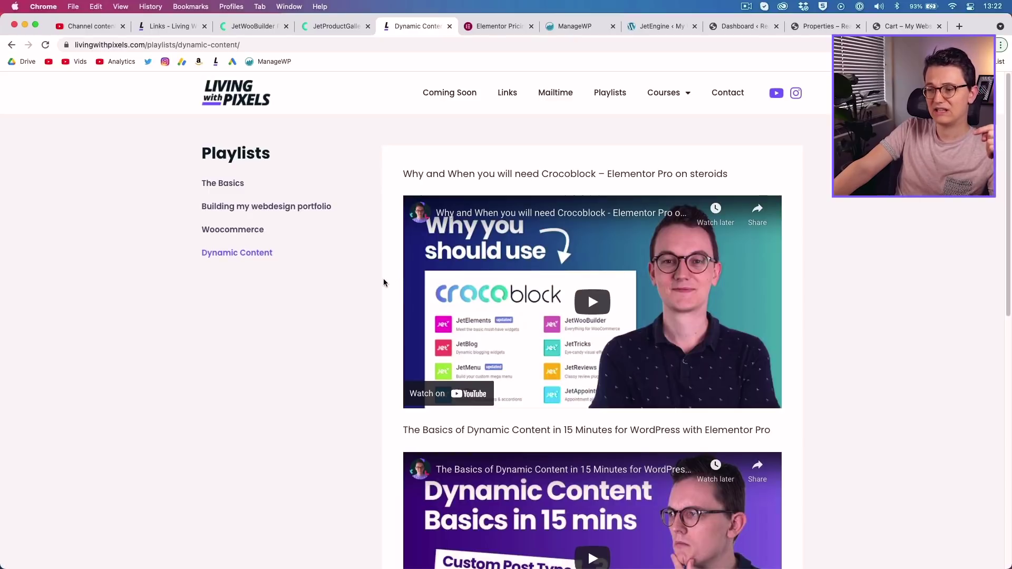
scroll(383, 283, down, 1)
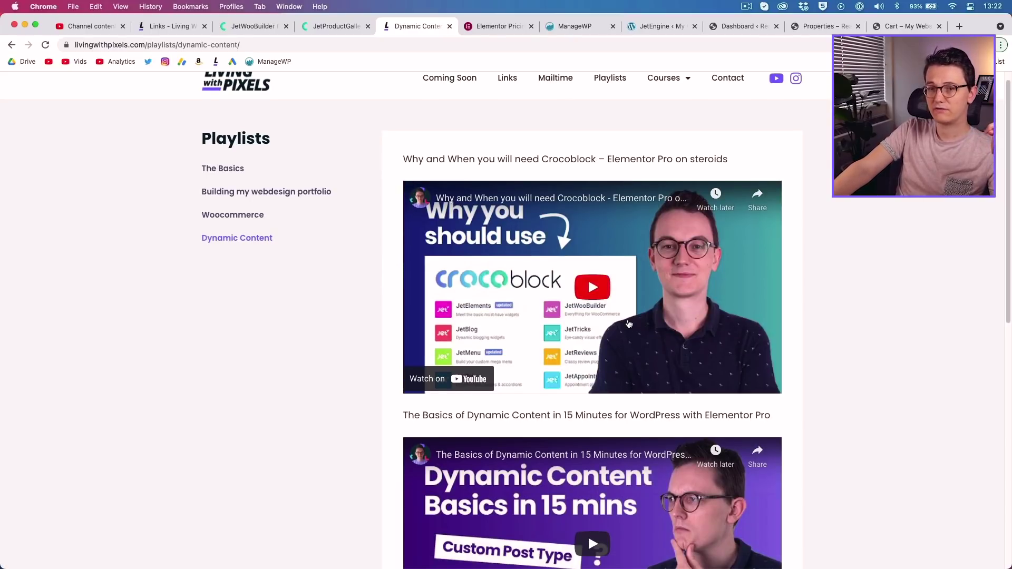
scroll(628, 323, down, 1)
scroll(628, 323, down, 1)
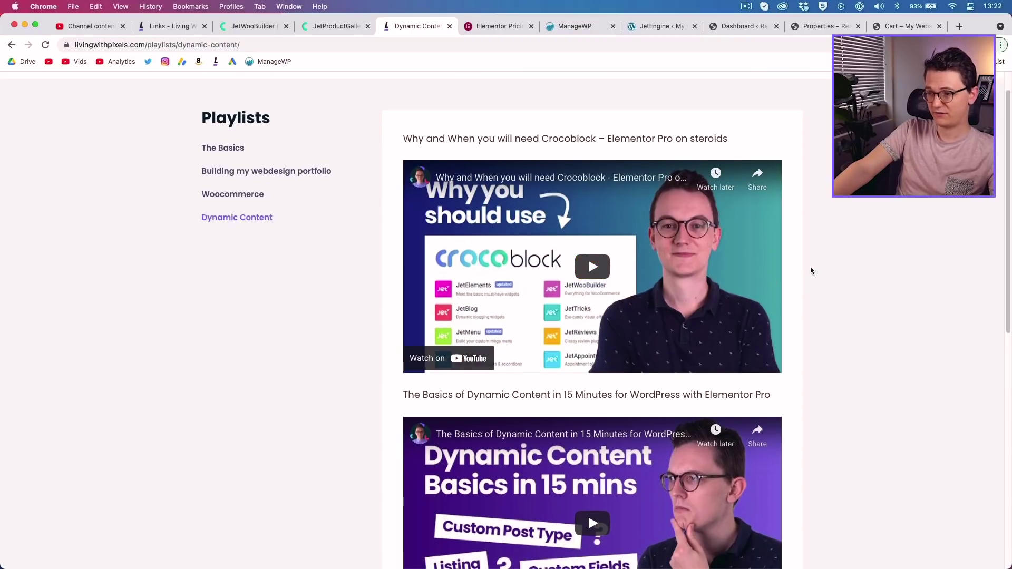
scroll(785, 274, down, 5)
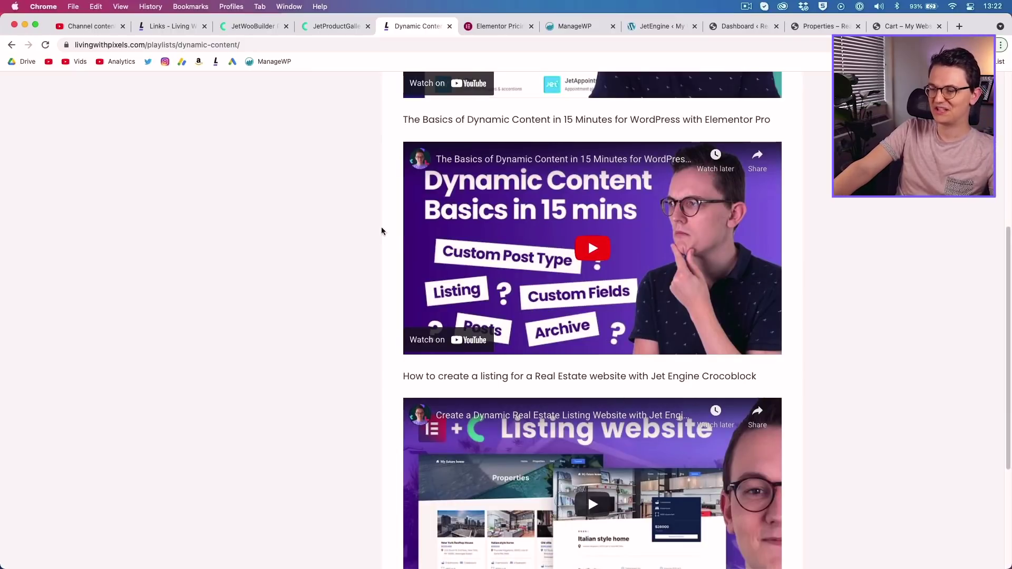
scroll(370, 227, down, 3)
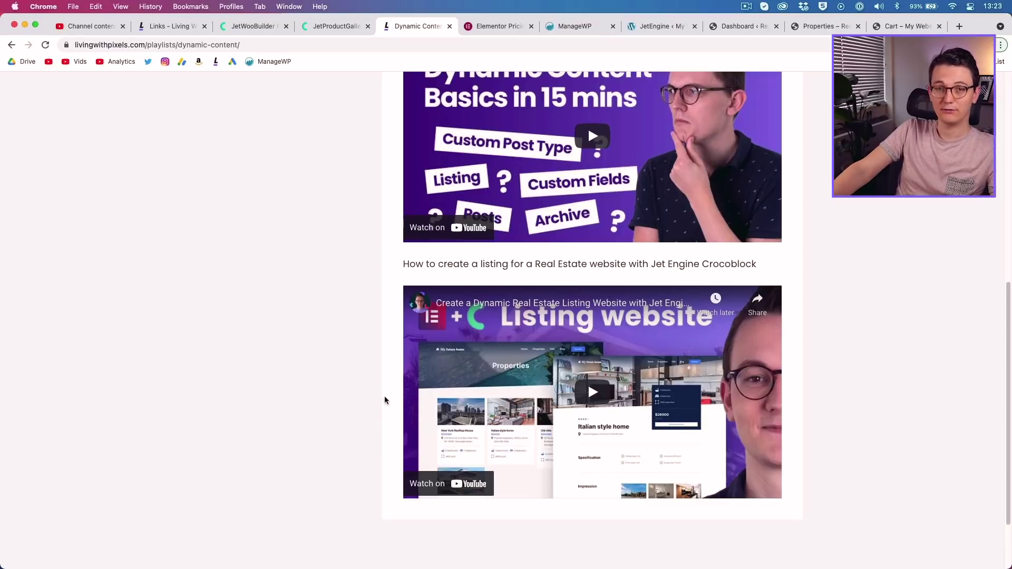
scroll(385, 400, up, 10)
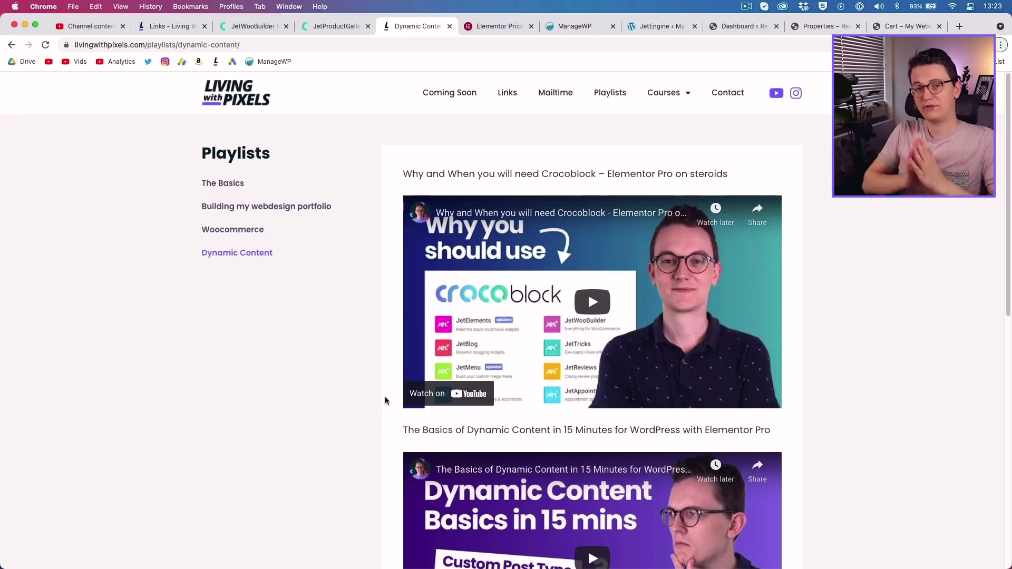
click(514, 96)
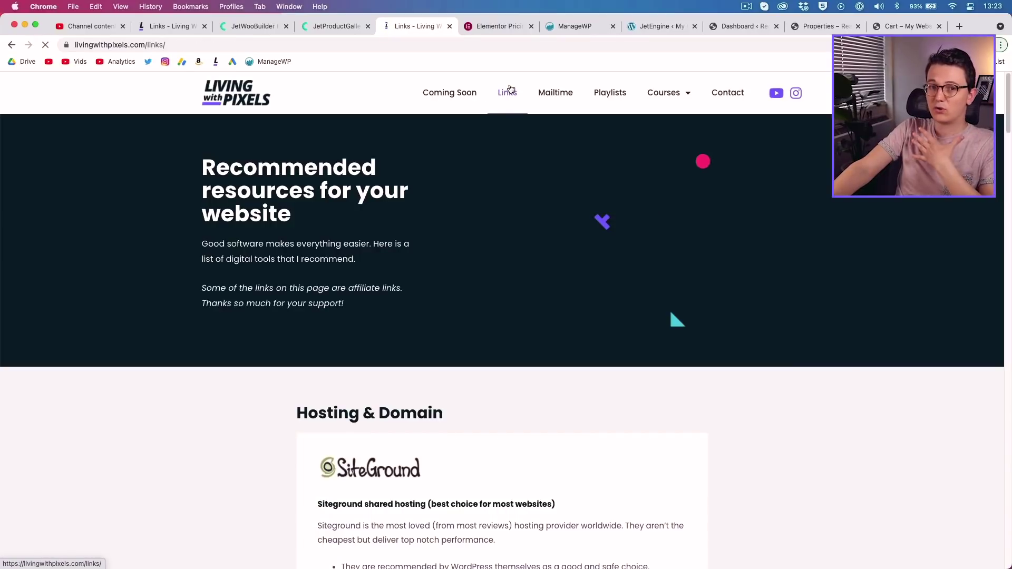
Scroll the links page past Hosting and Page builders down to the Design software section.
scroll(693, 284, down, 5)
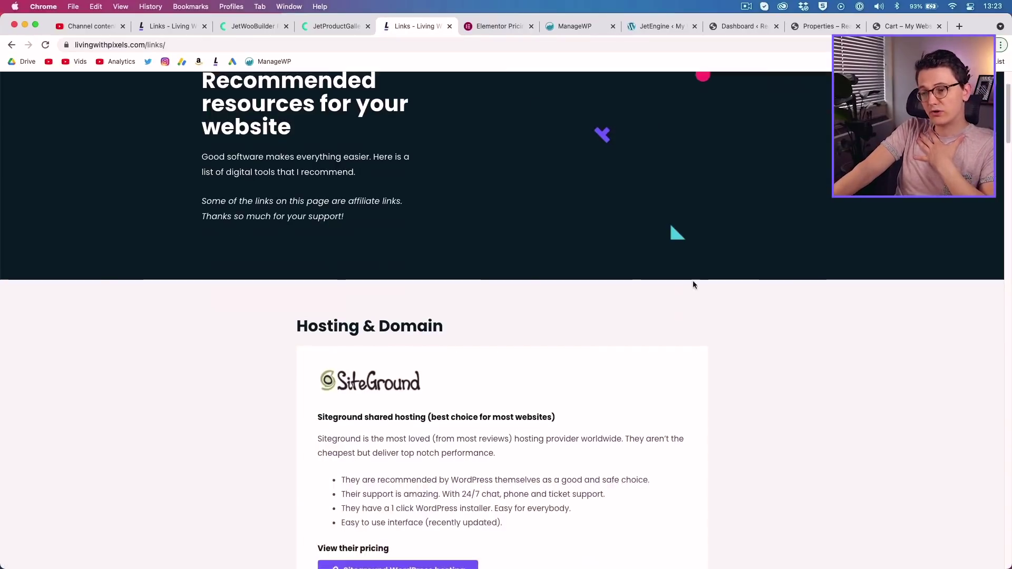
scroll(694, 279, up, 5)
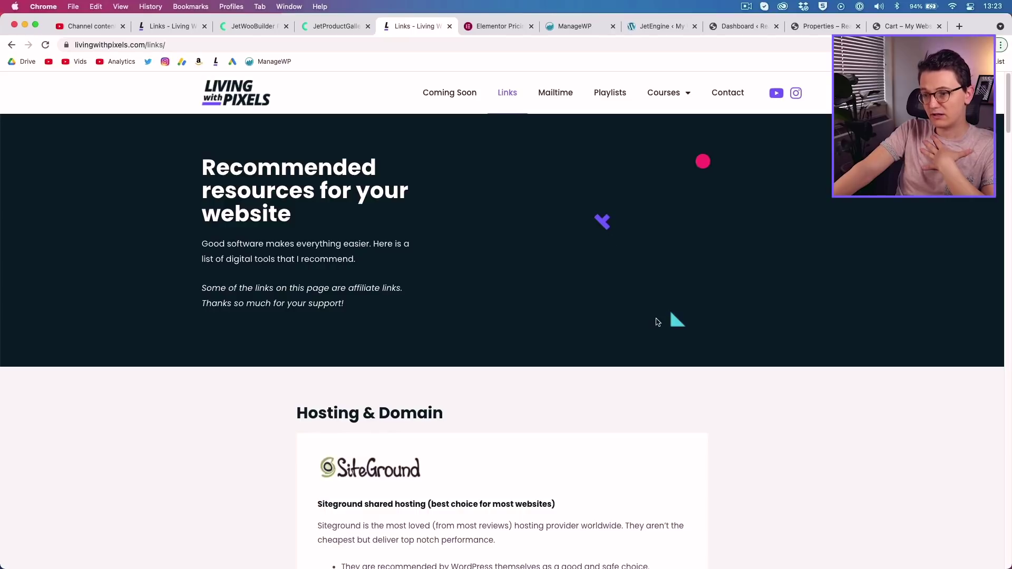
scroll(656, 320, down, 6)
scroll(656, 322, down, 5)
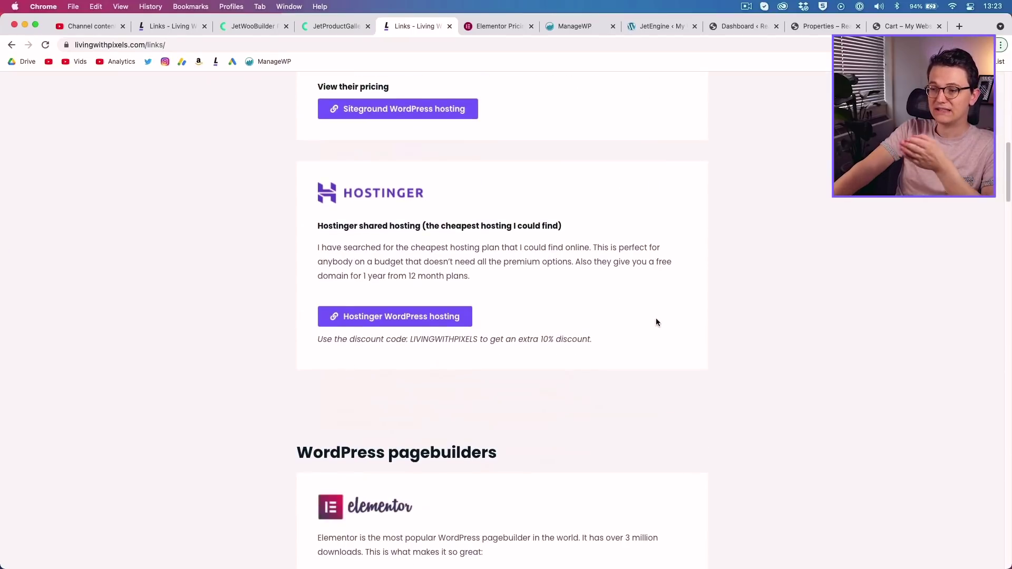
scroll(655, 322, down, 3)
scroll(656, 323, down, 3)
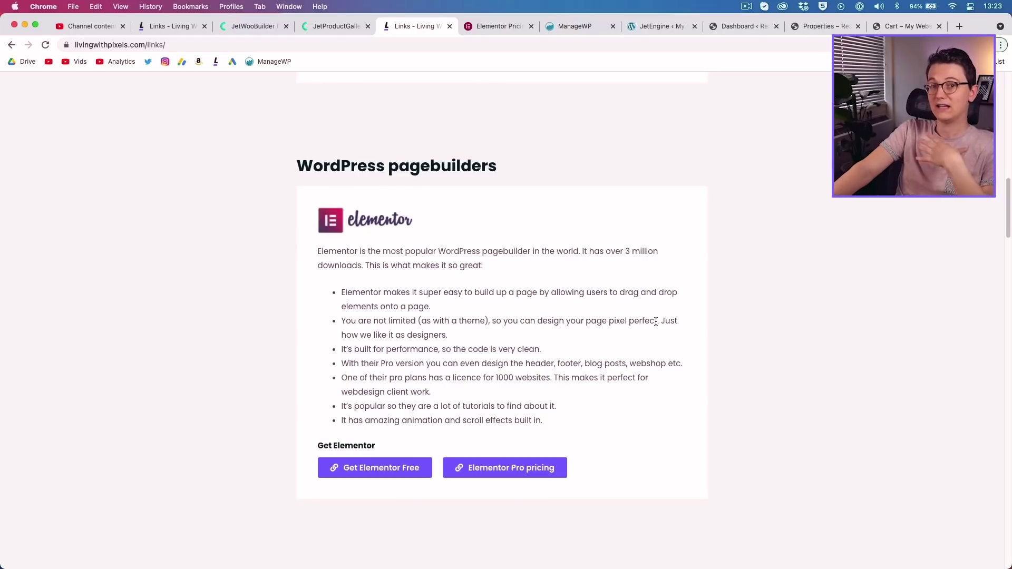
scroll(652, 322, down, 18)
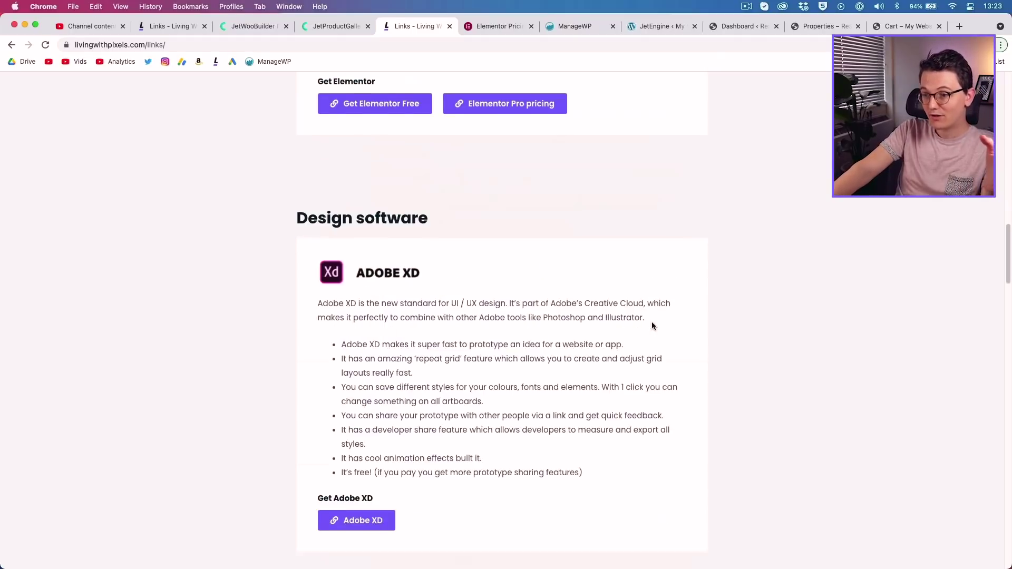
scroll(543, 399, up, 1)
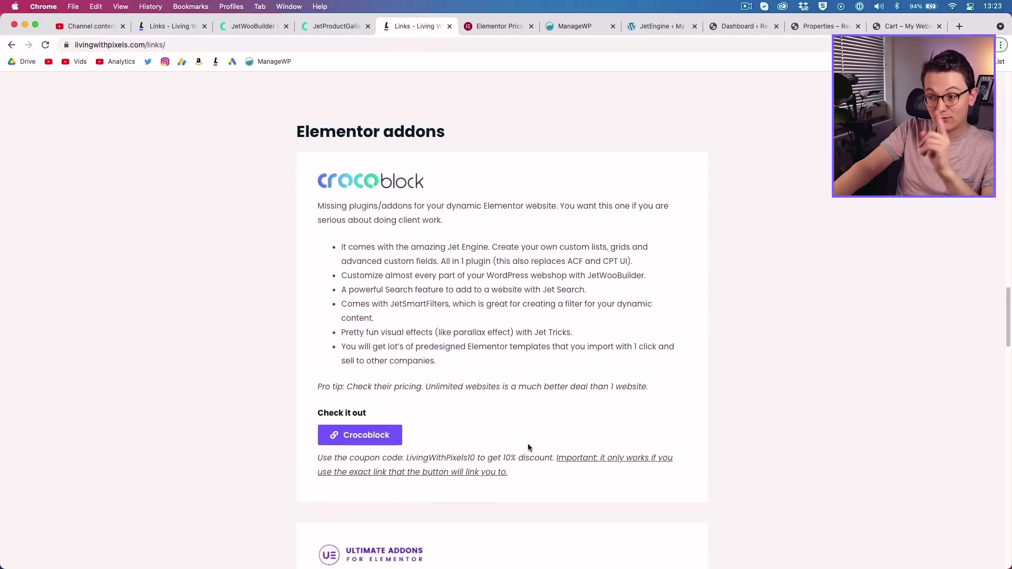
double_click(432, 457)
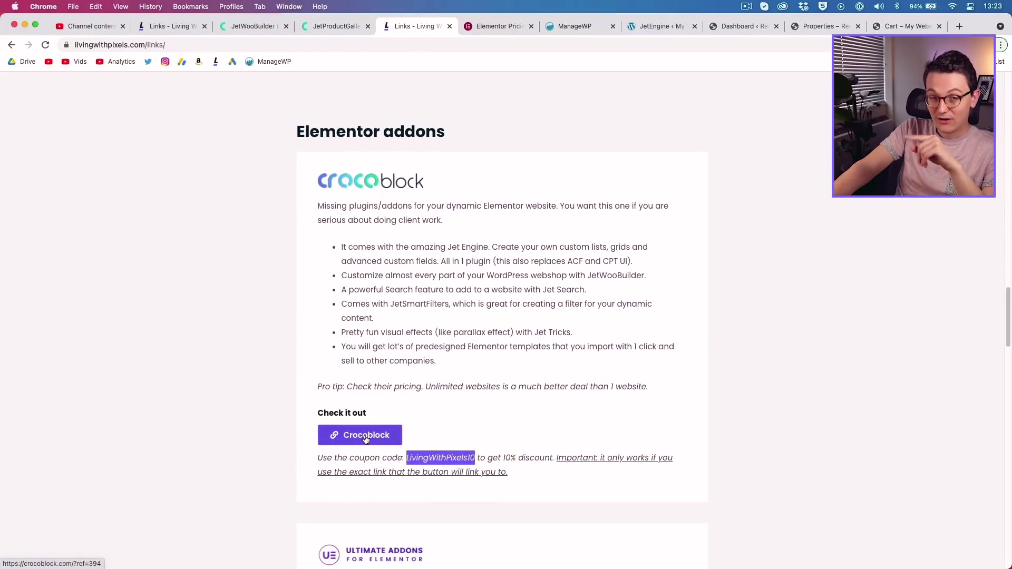
click(440, 461)
triple_click(440, 459)
click(439, 457)
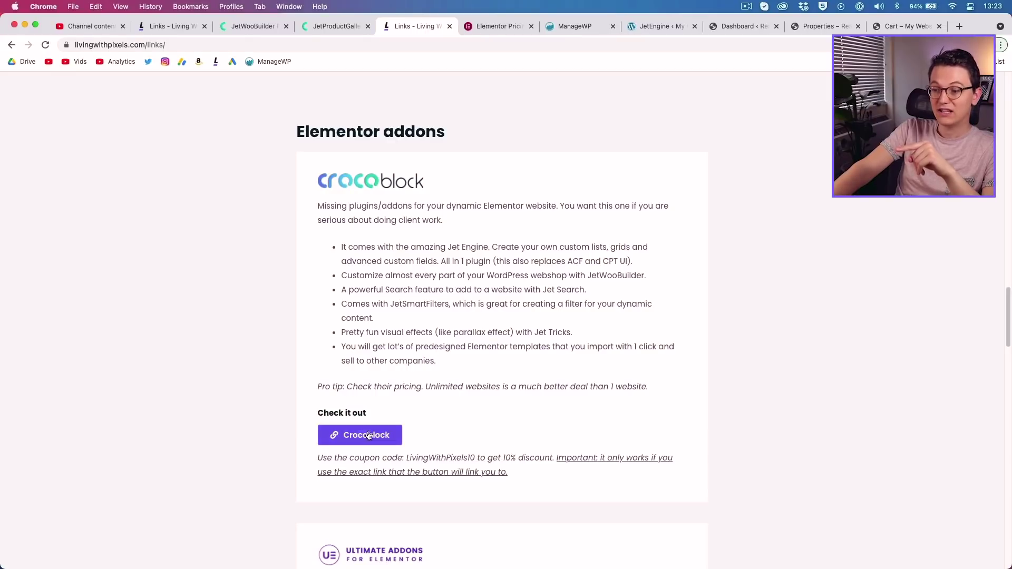